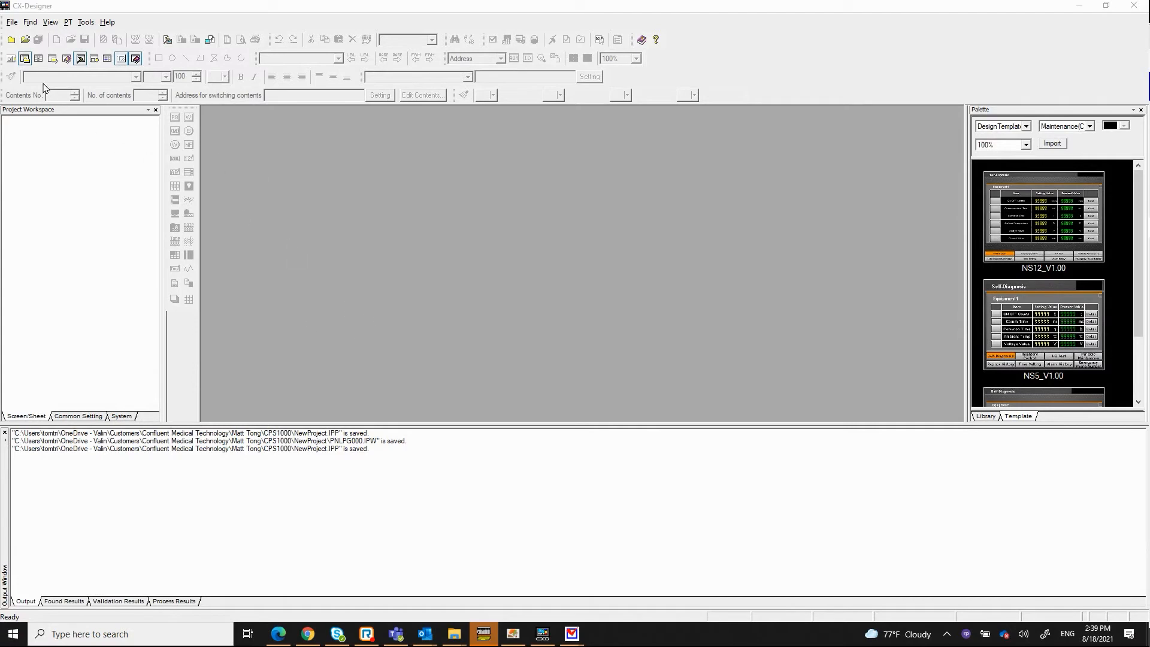
- Start a new project and choose the NS12-TS0[]-V2 panel model
click(13, 23)
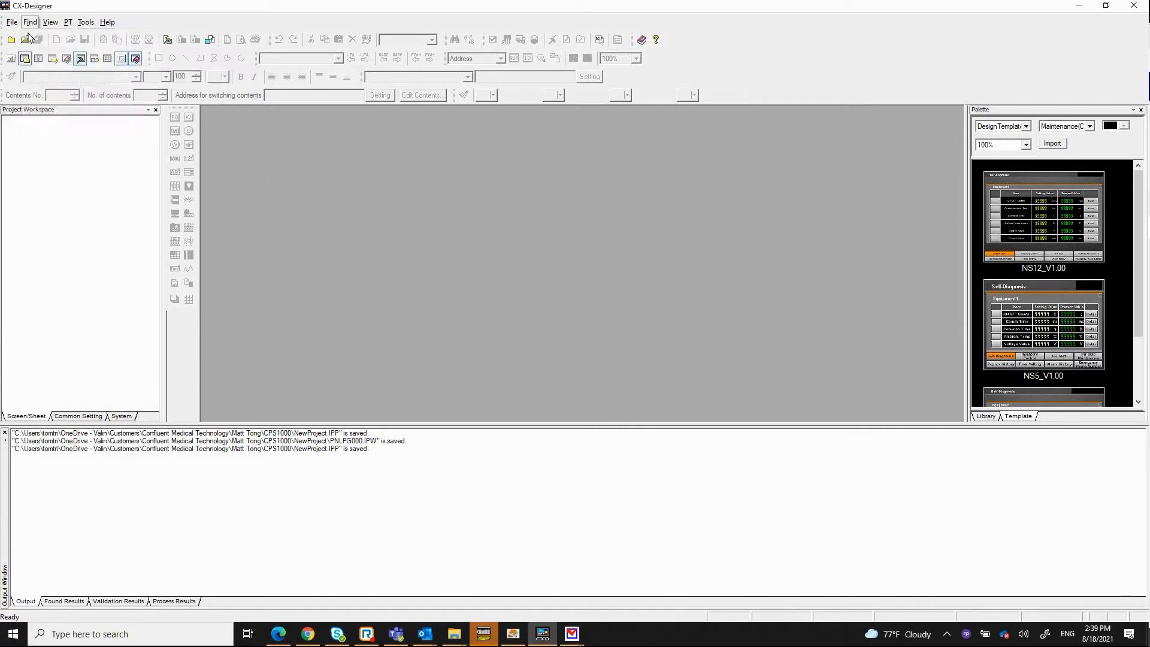
click(12, 22)
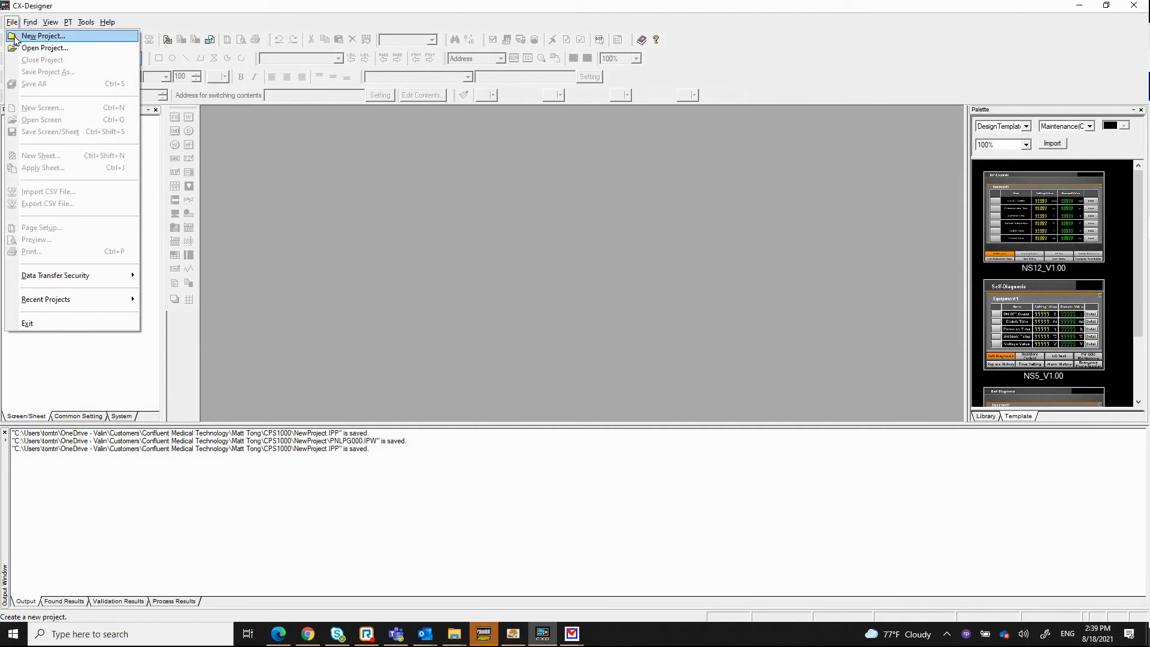
click(40, 36)
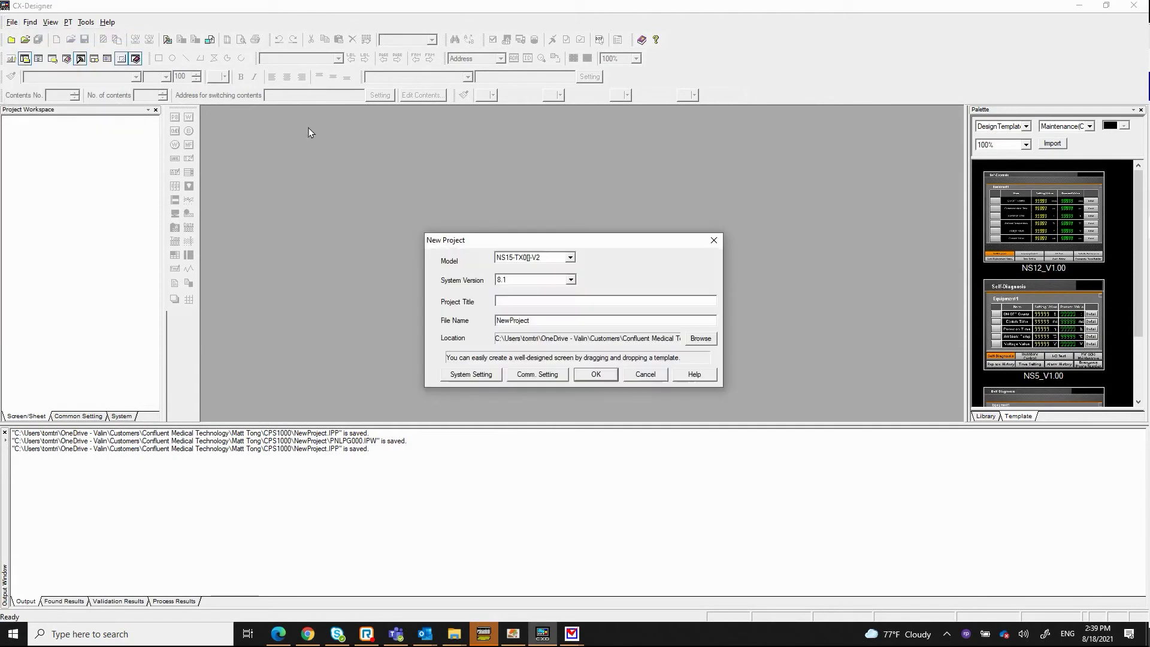
click(572, 259)
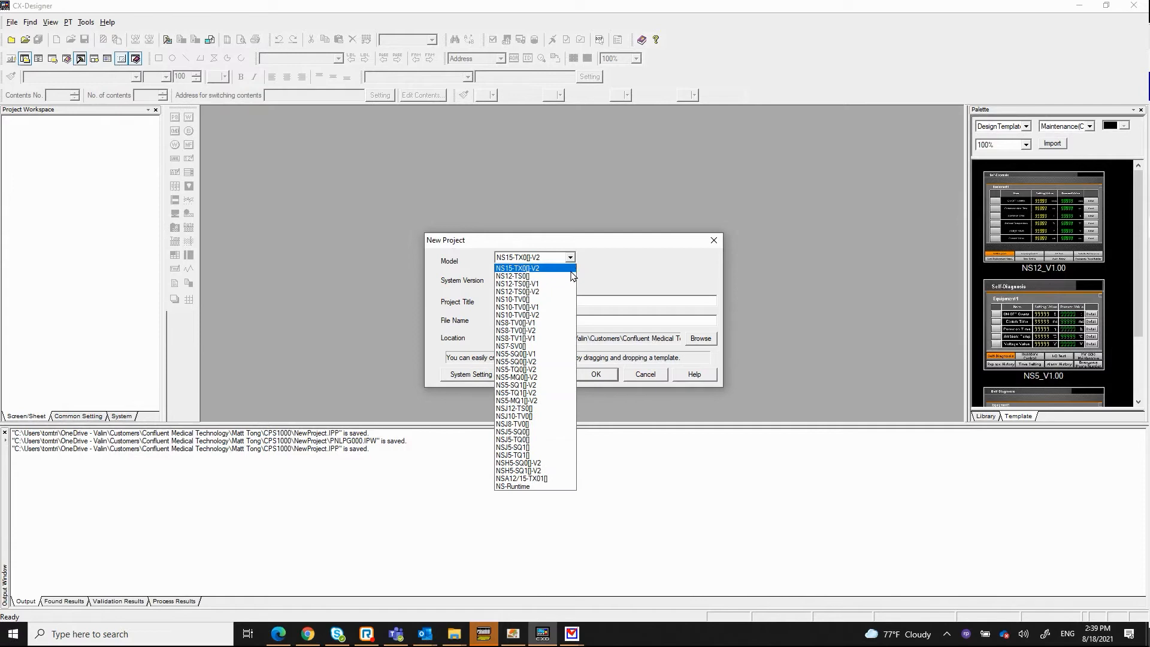
click(539, 292)
- Set system version 8.9, title the project Recipe and overwrite the existing file
click(572, 281)
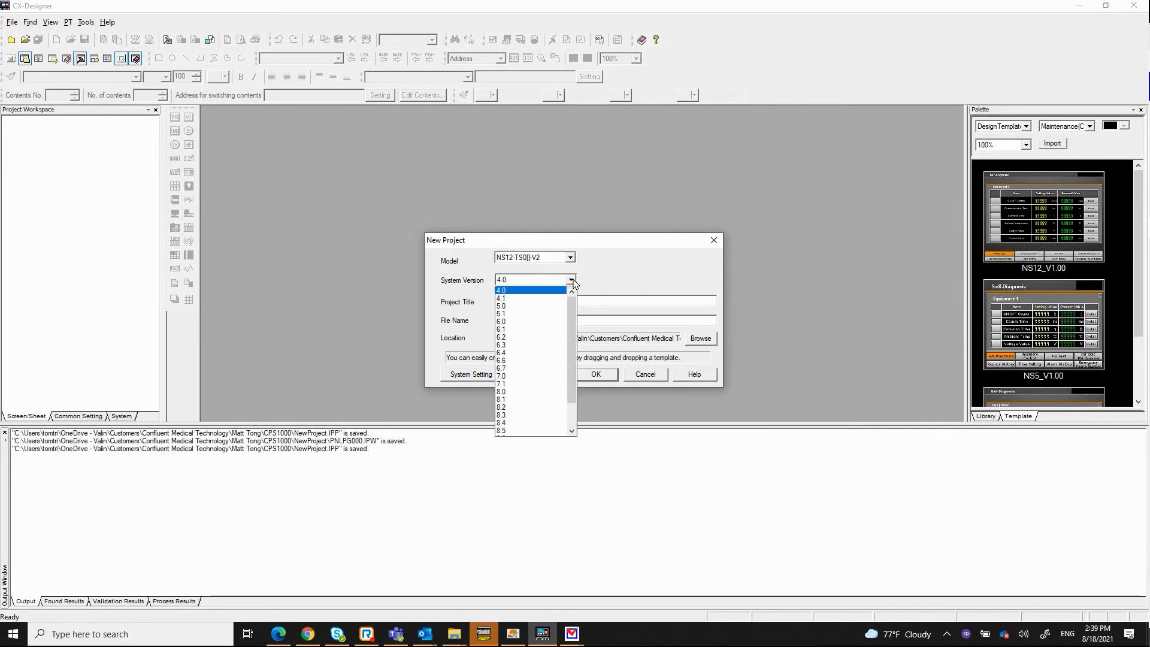
drag(572, 307, 571, 423)
click(513, 429)
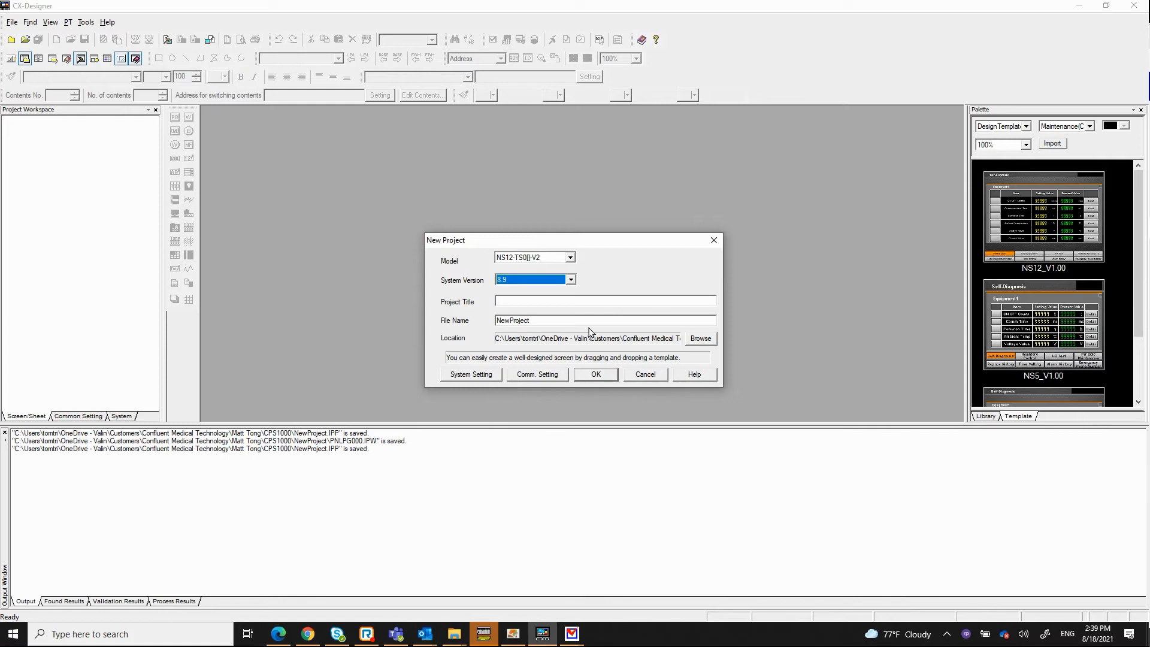
click(572, 302)
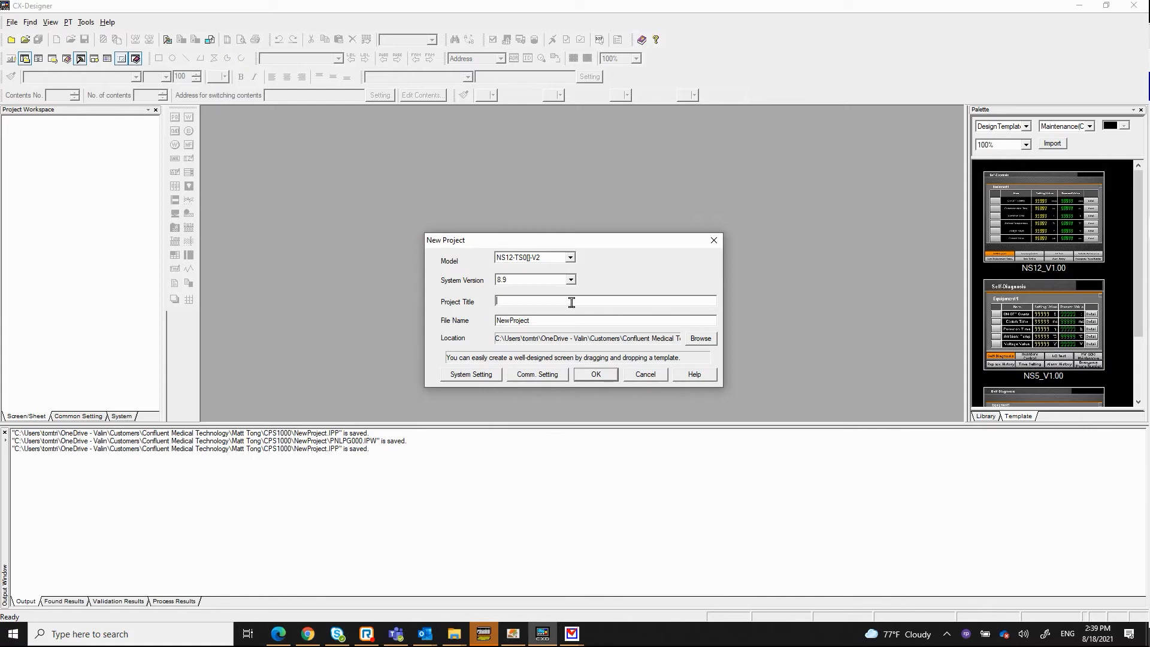
text(Recipe)
click(595, 374)
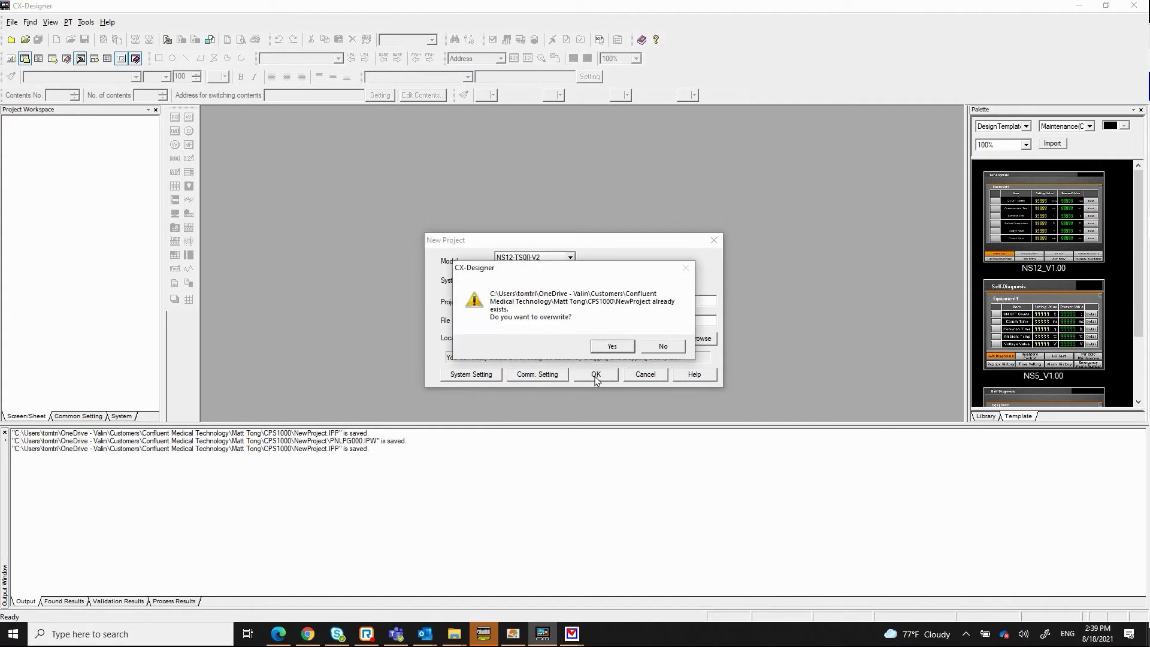
click(624, 348)
text(Recipe)
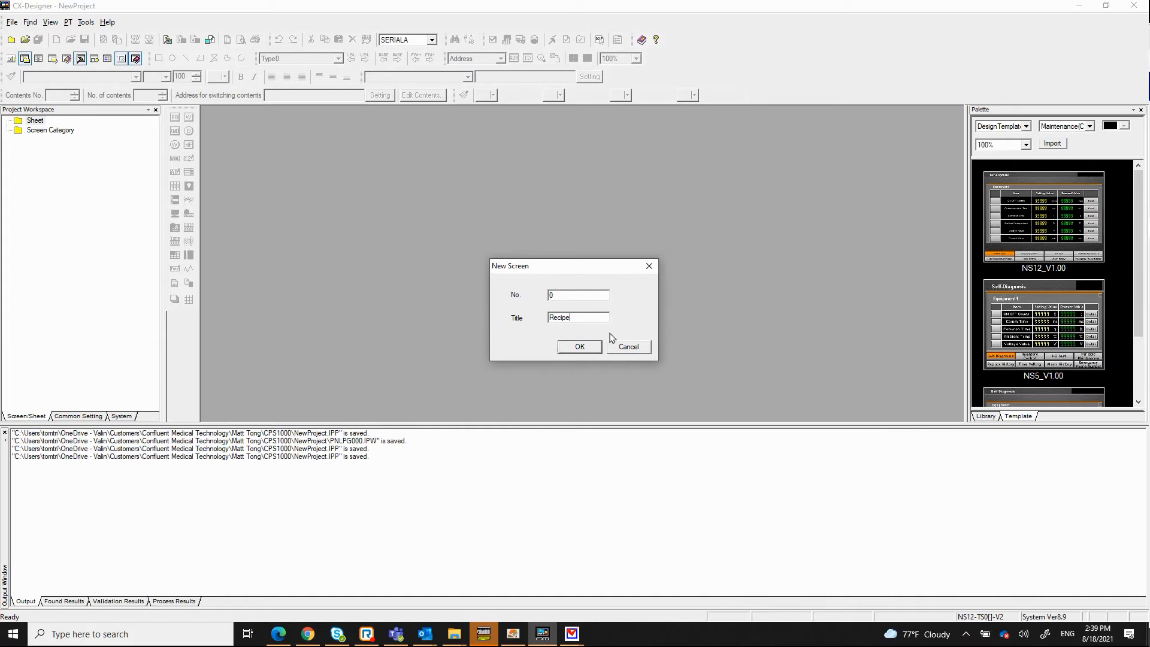
- Create the Recipe screen and draw a data block table across its lower part
click(580, 346)
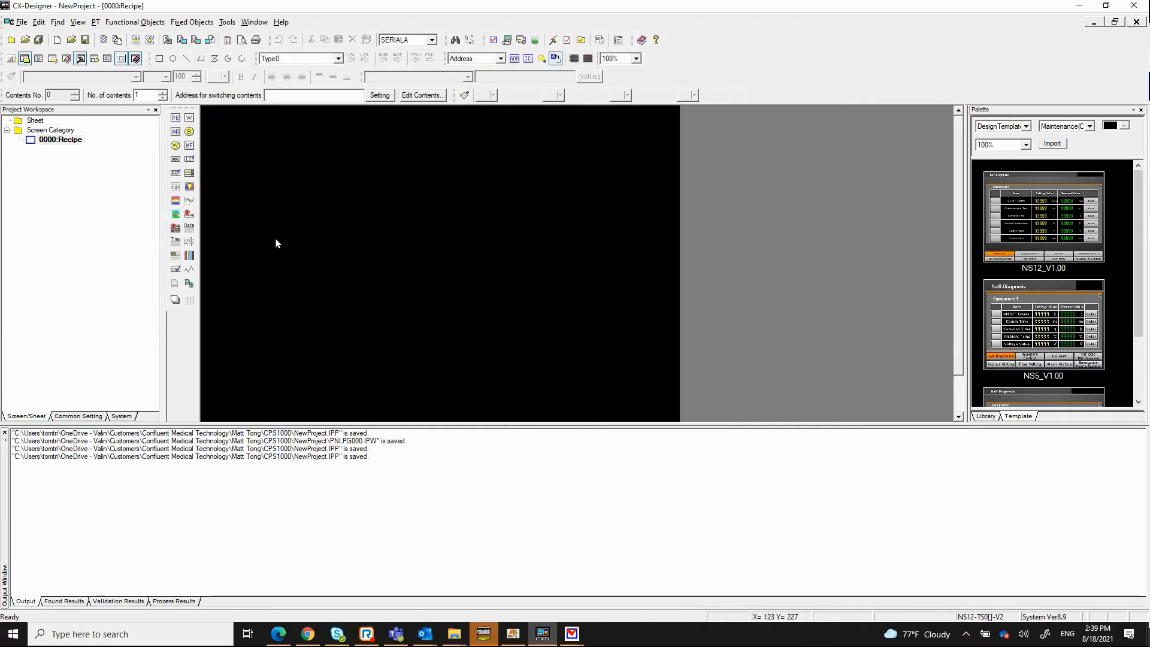
click(177, 256)
drag(203, 152, 660, 412)
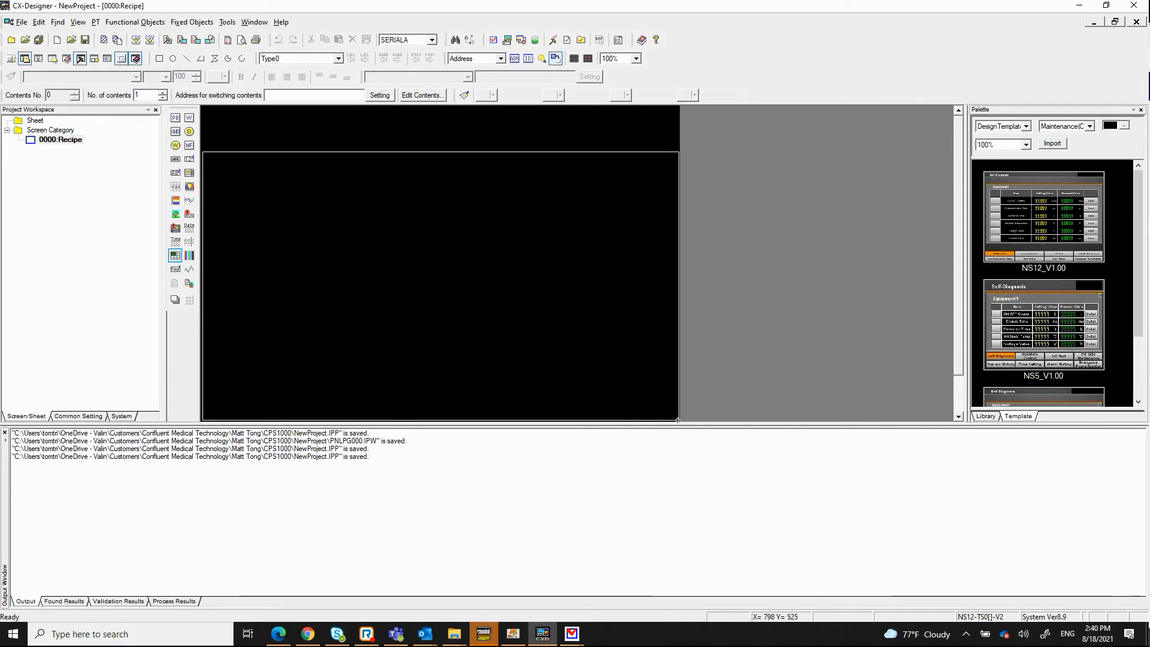
drag(661, 412, 682, 422)
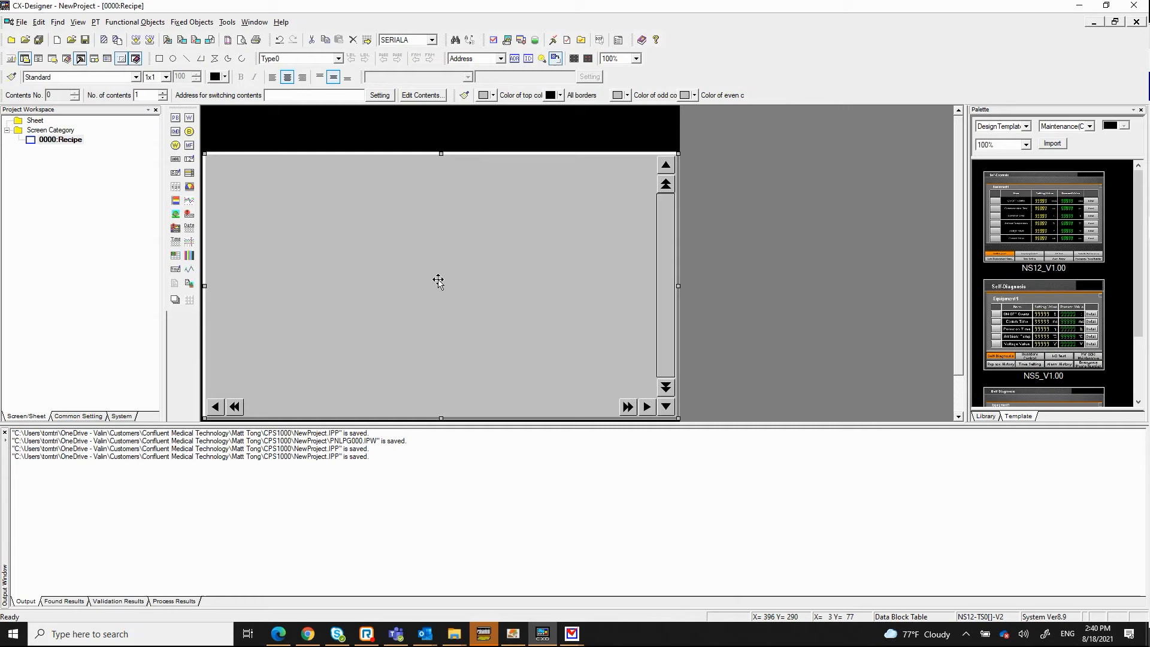
- From the table's properties, register and add a new data block
double_click(438, 280)
click(537, 268)
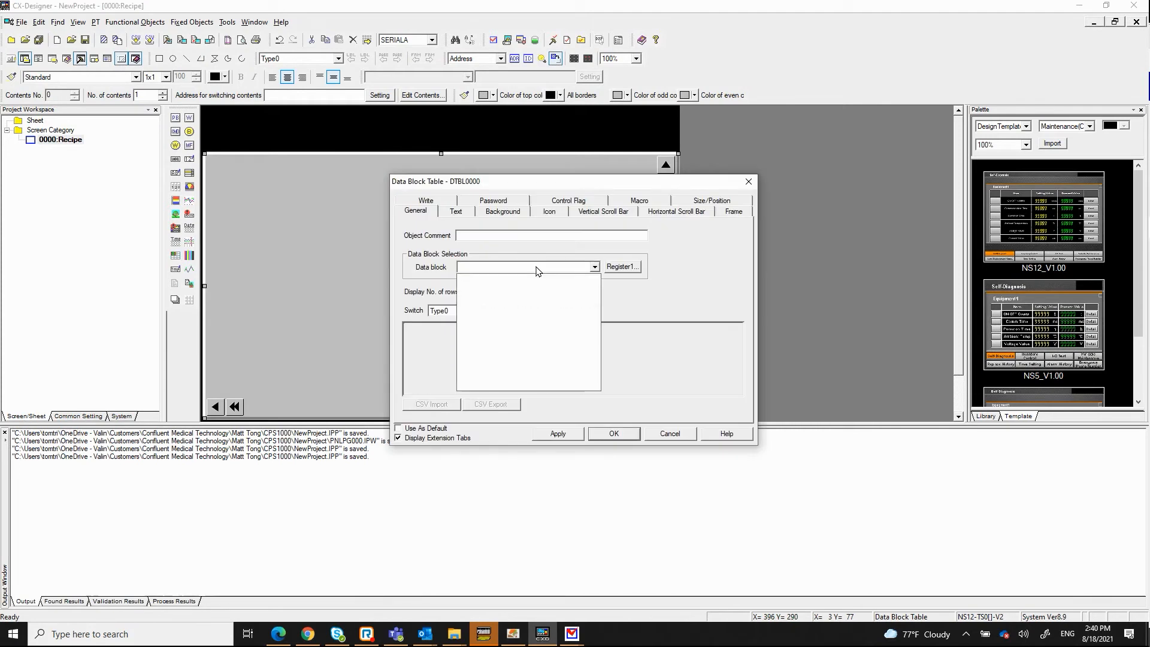
click(621, 266)
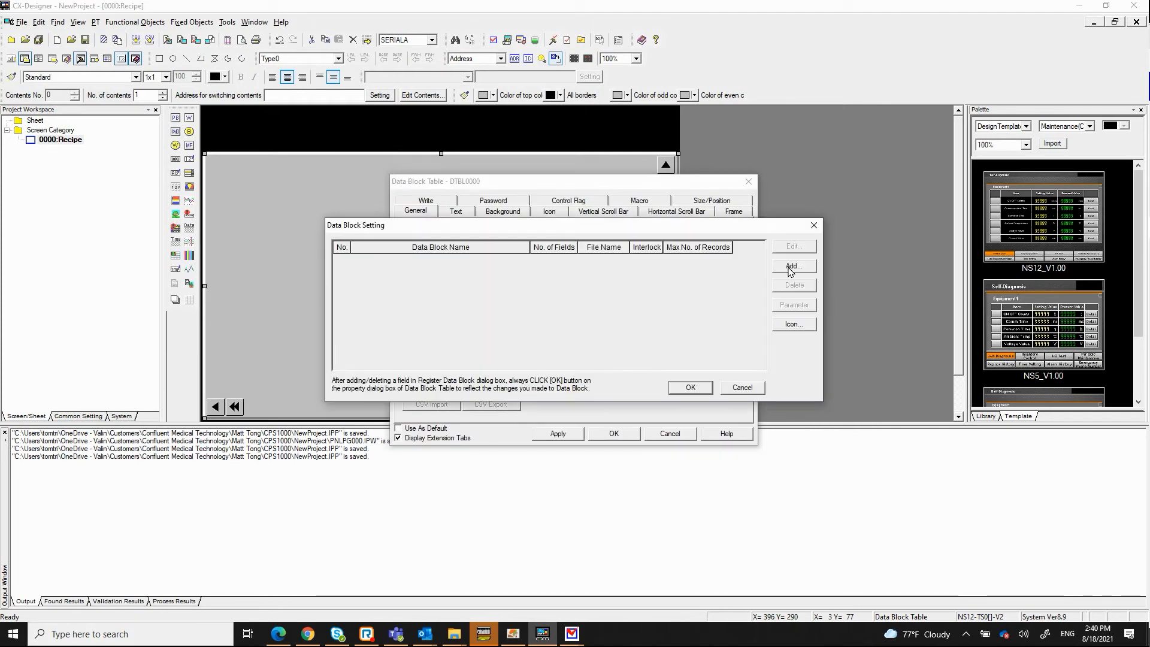
click(792, 267)
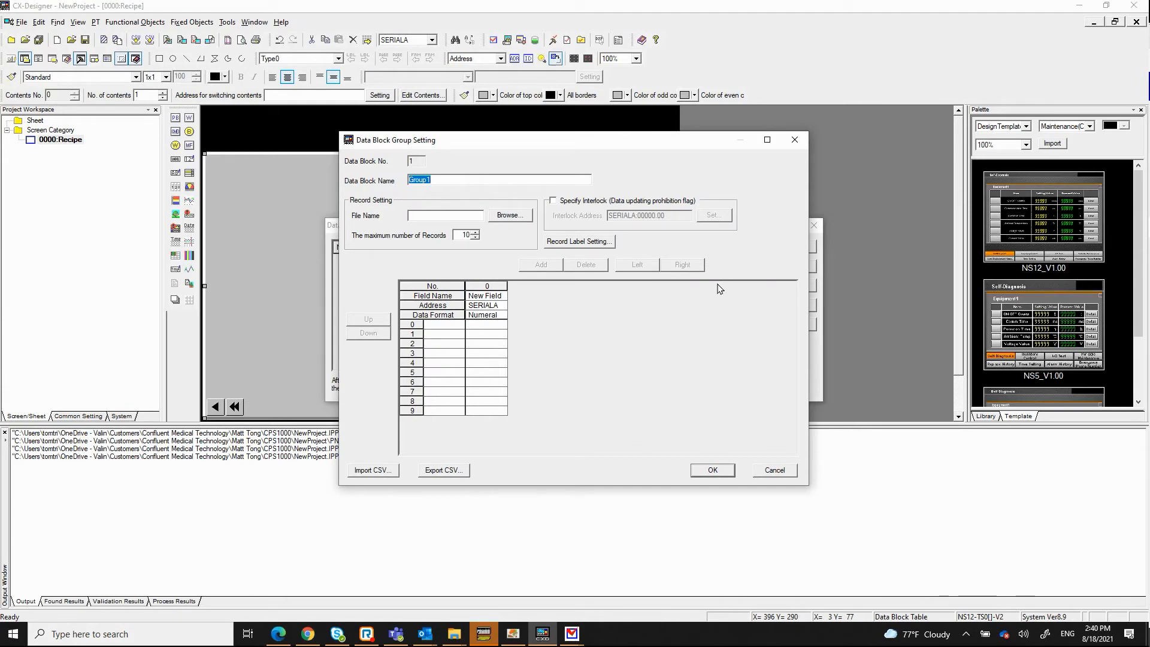
text(Recipe)
- Name the data block Recipe with record file Recipe1, dismissing the missing-file warning
key(Return)
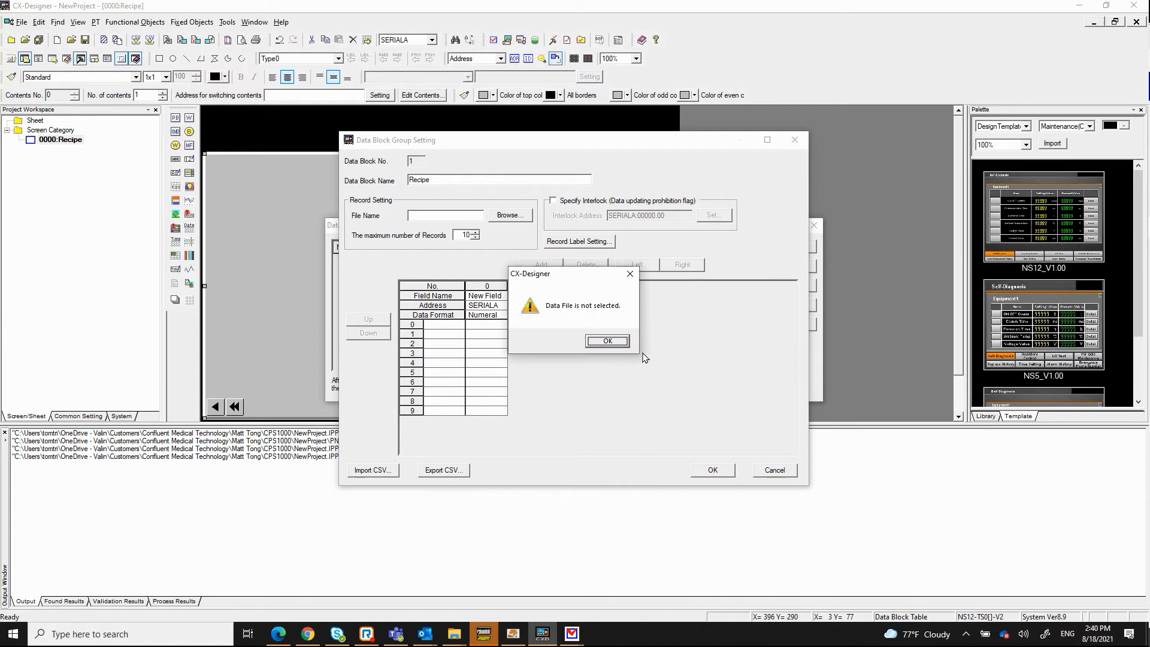
click(607, 340)
click(441, 218)
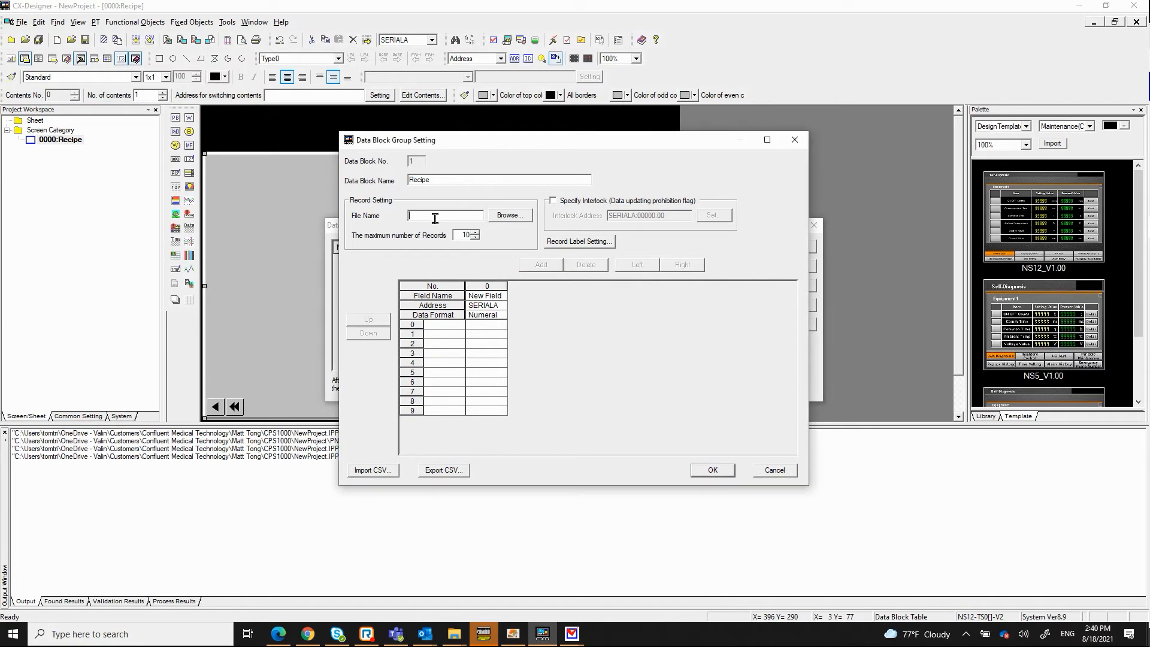
text(Recipe1)
double_click(496, 296)
text(Tem)
text(p SP)
- Give the first field, Temp SP, a DM Data Memory address
click(502, 306)
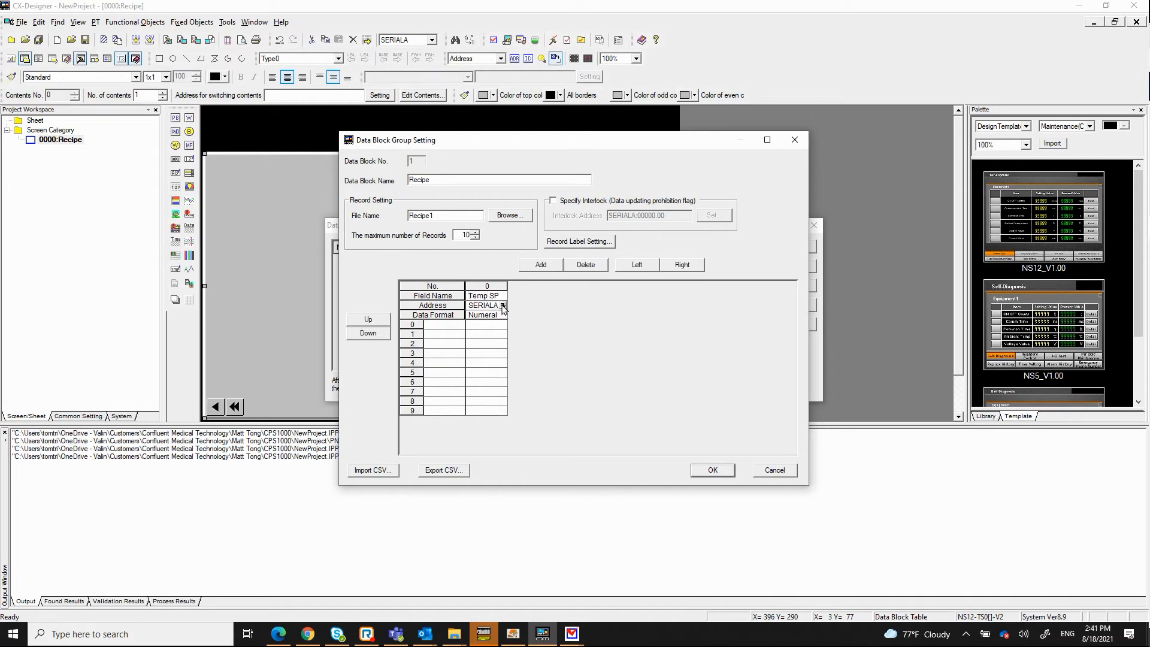
click(526, 293)
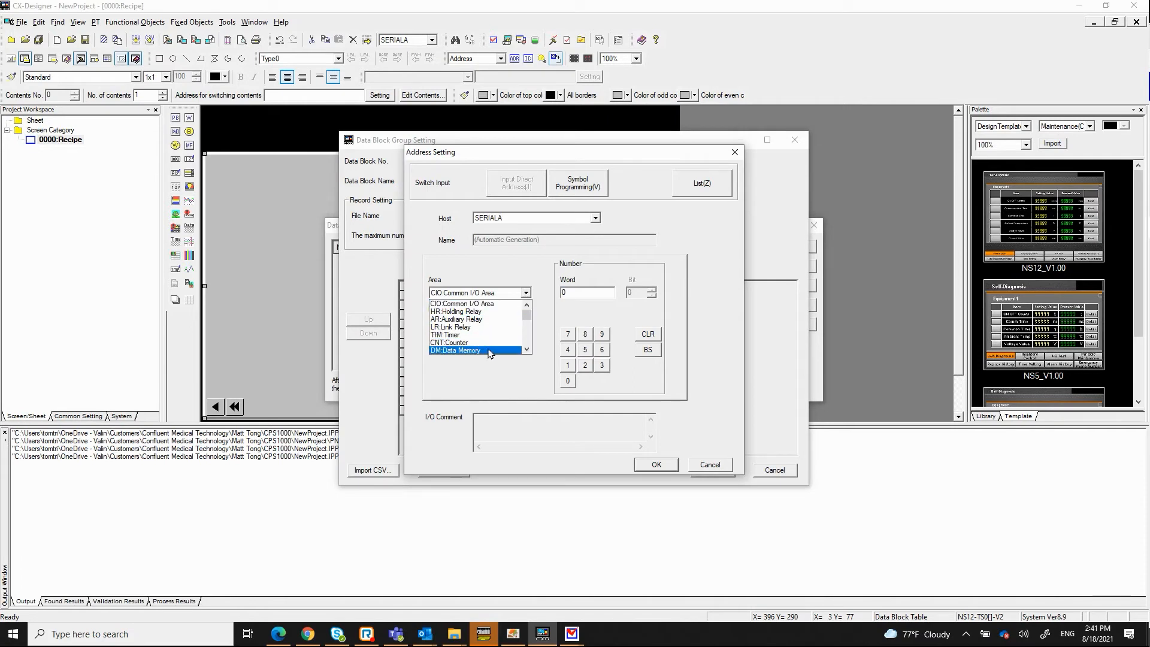
click(490, 351)
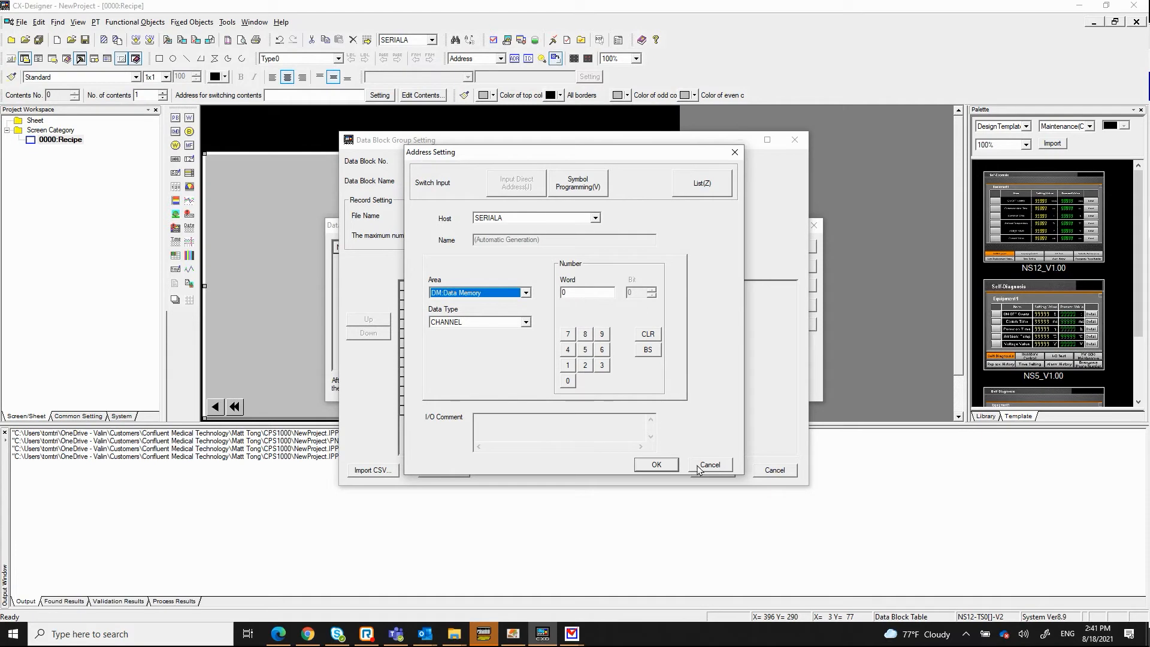
click(659, 467)
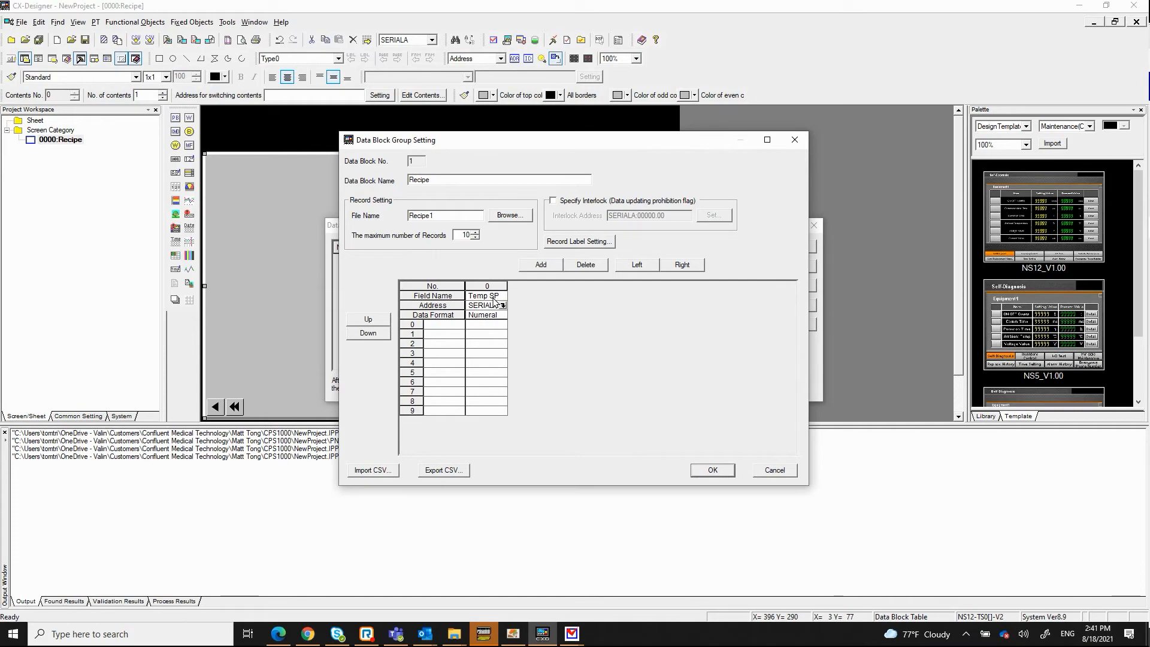
- Add the Flow and Pressure fields, each with a SERIALA address
click(541, 265)
double_click(529, 296)
text(Fl)
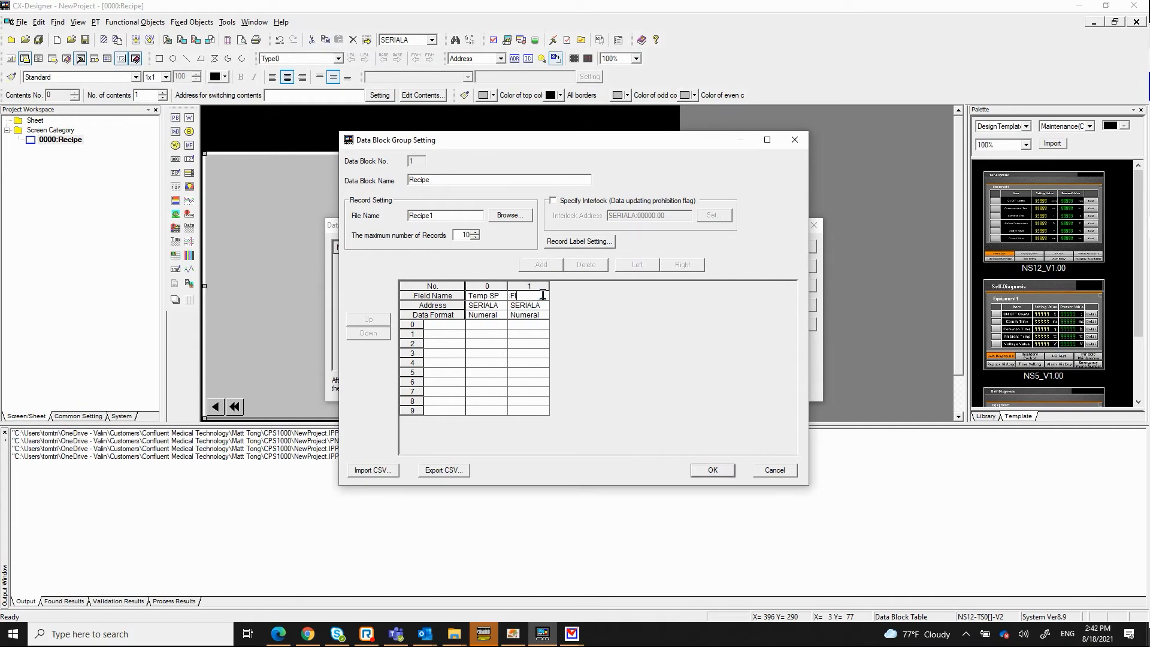
text(ow)
double_click(529, 305)
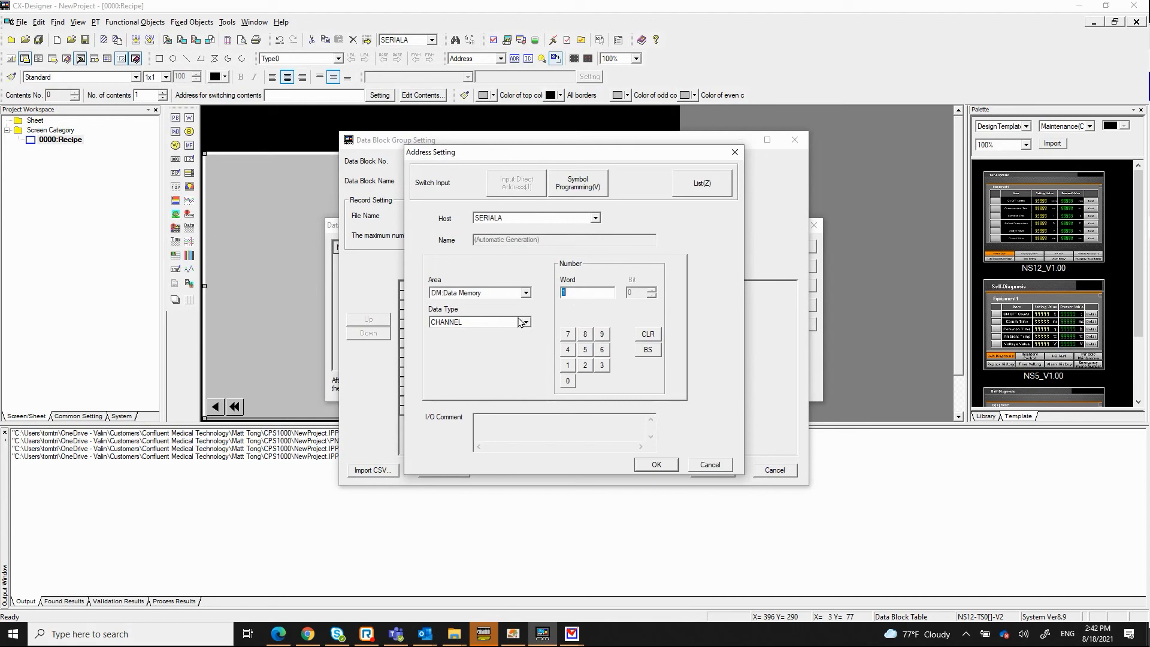
click(656, 465)
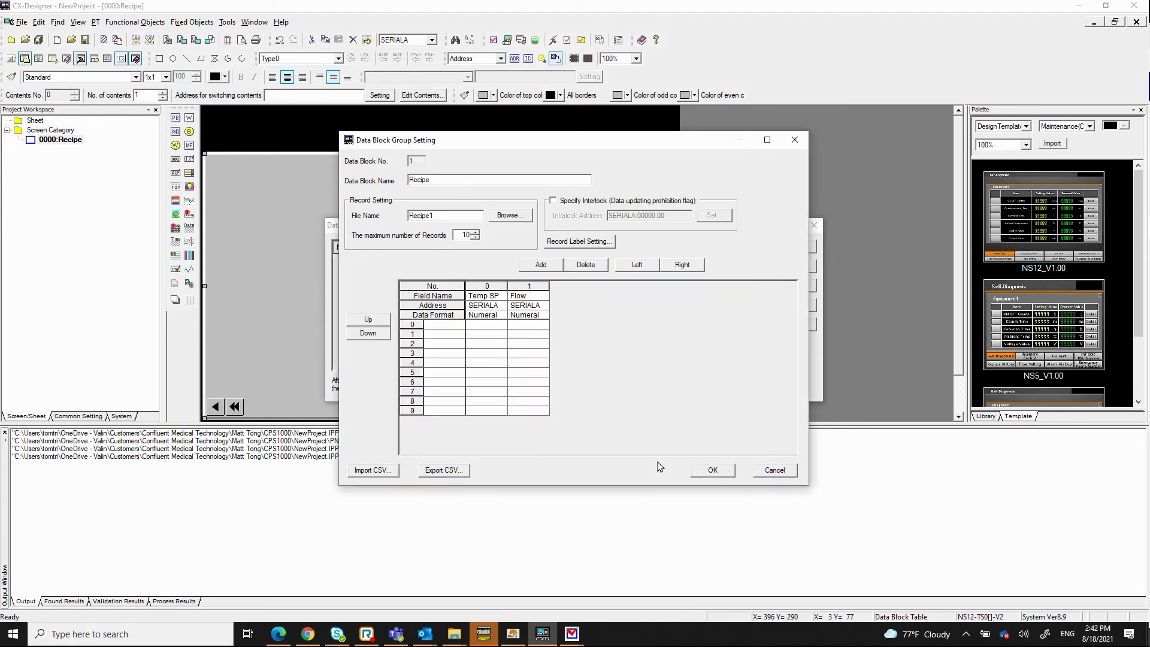
click(546, 265)
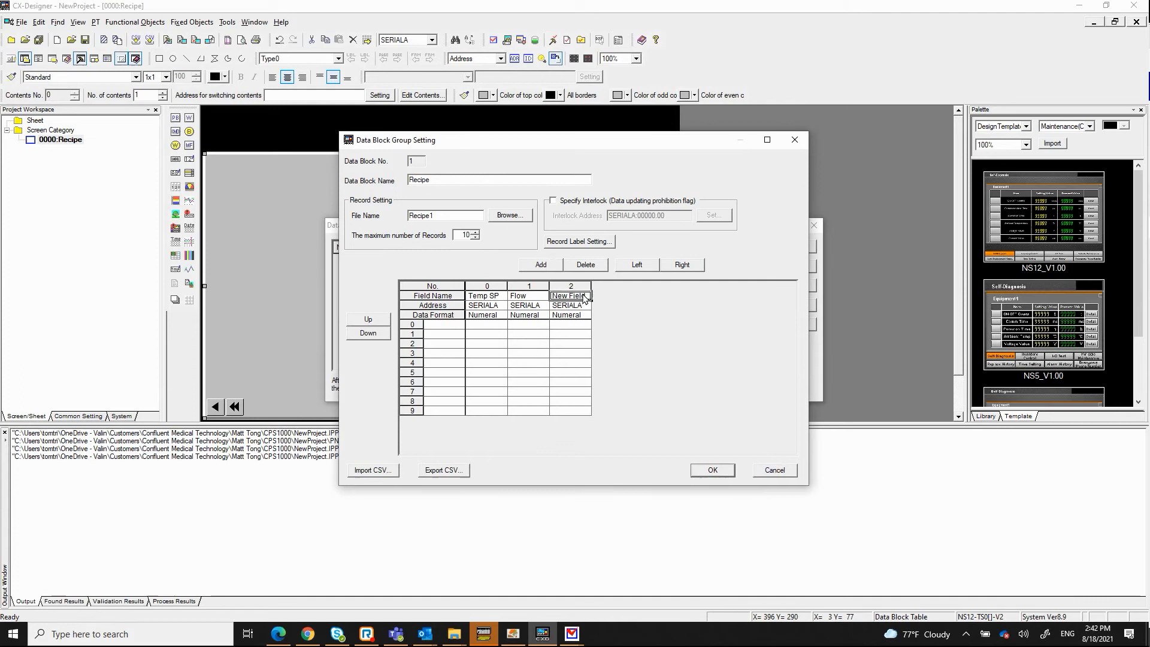
click(570, 295)
double_click(570, 306)
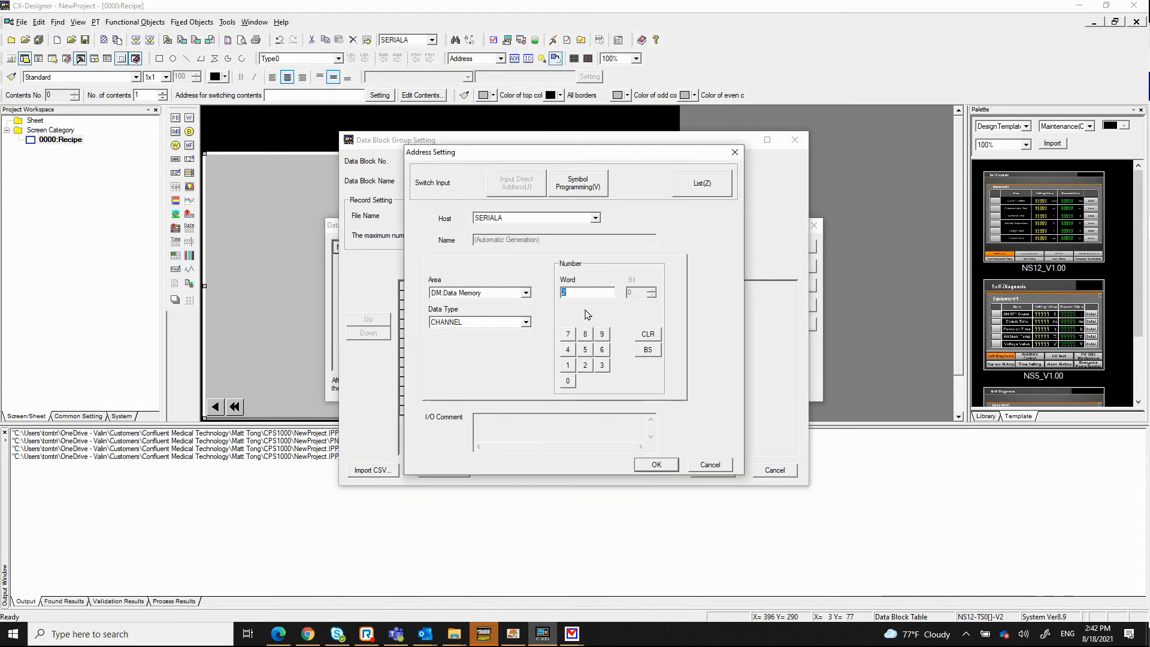
click(657, 464)
- Add the fourth field Alarm SP and confirm the data block field setup
click(541, 264)
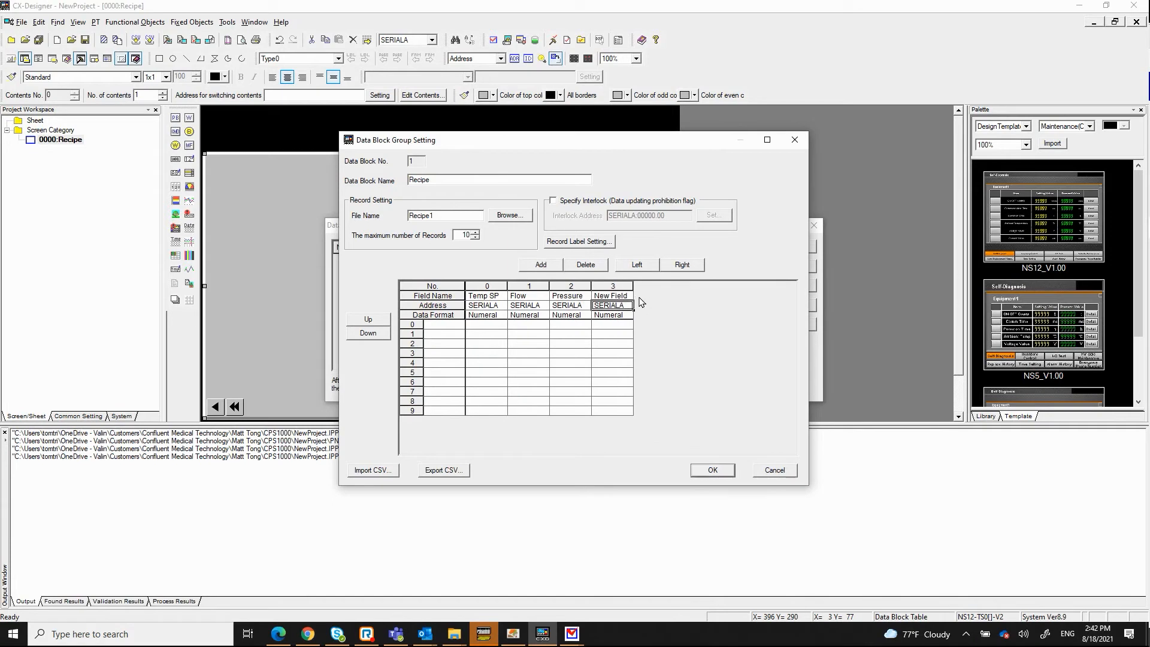
click(630, 297)
double_click(630, 297)
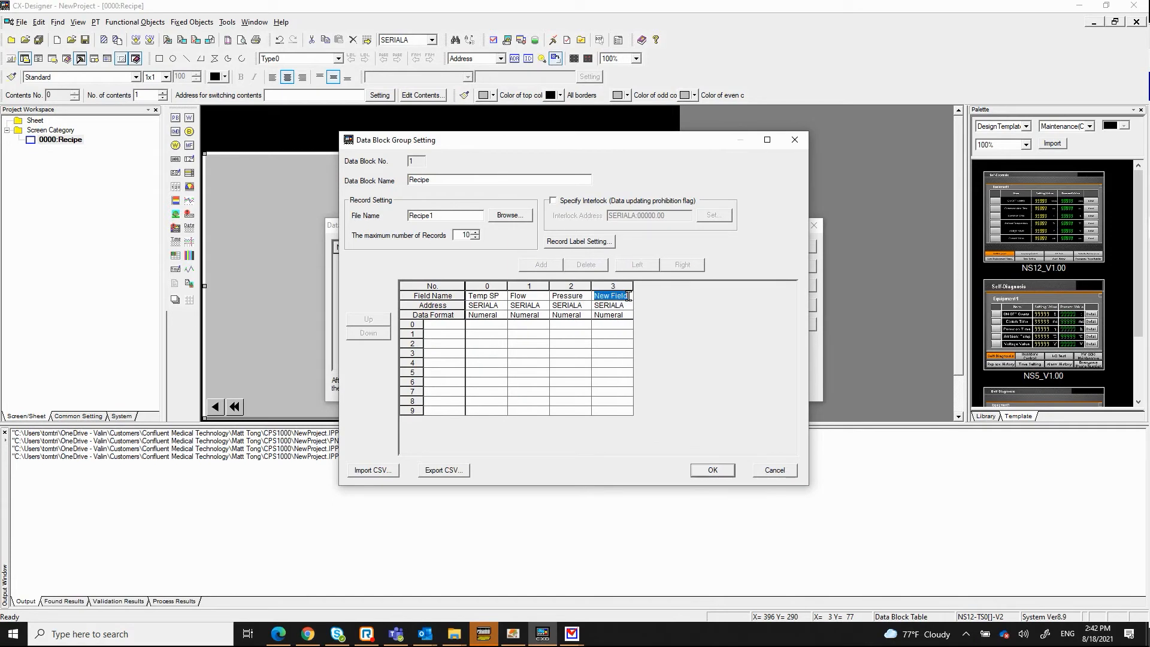
text(Alarm)
text( SP)
click(713, 469)
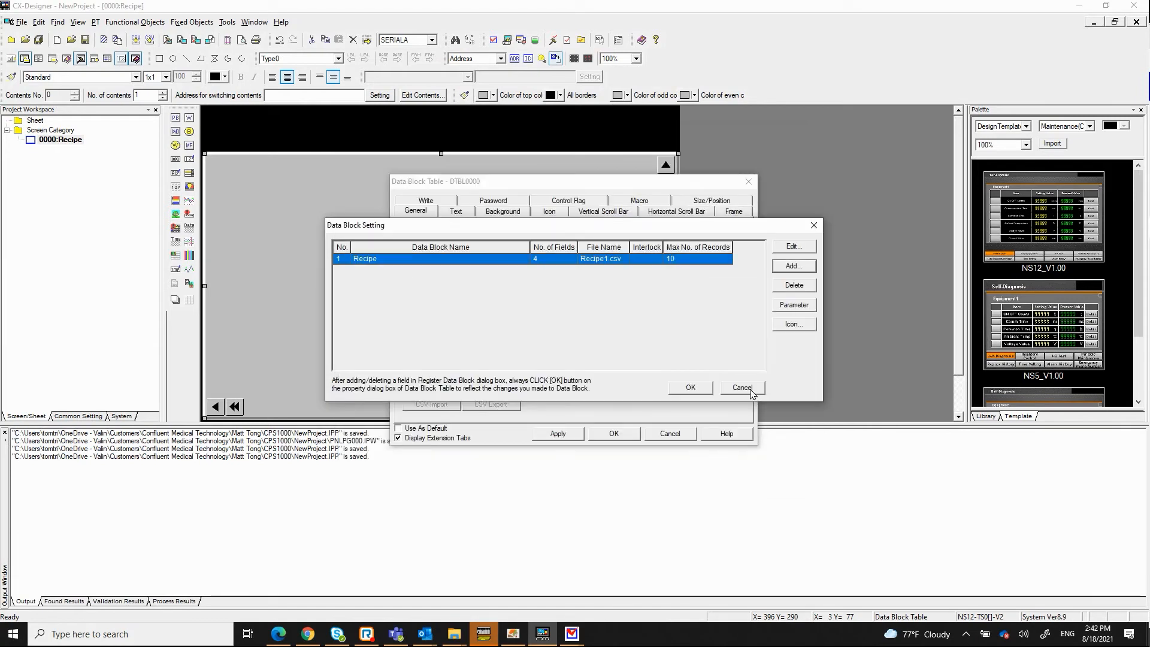
- Copy the field names into the column labels and label the record column Name
click(690, 387)
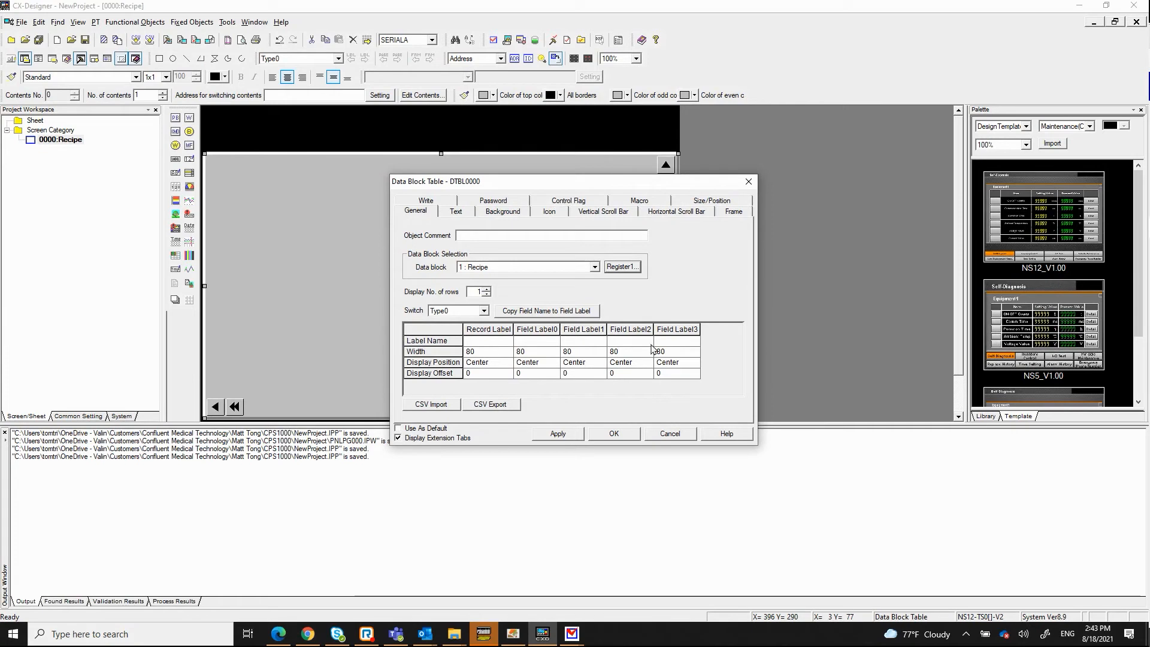
click(545, 311)
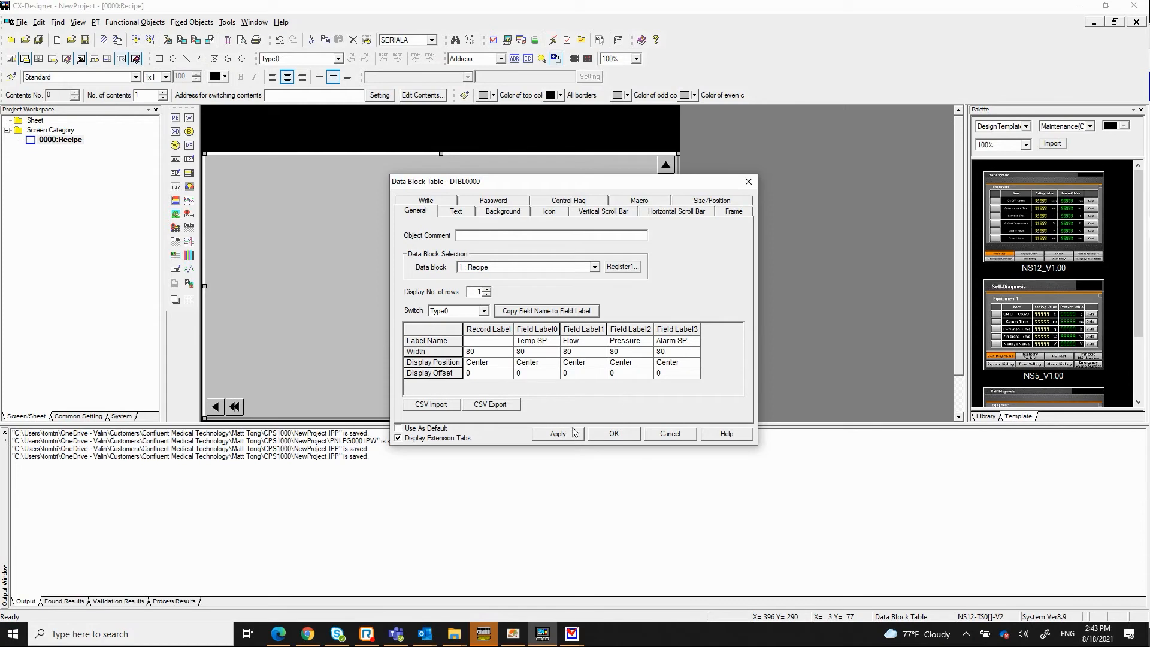
click(495, 347)
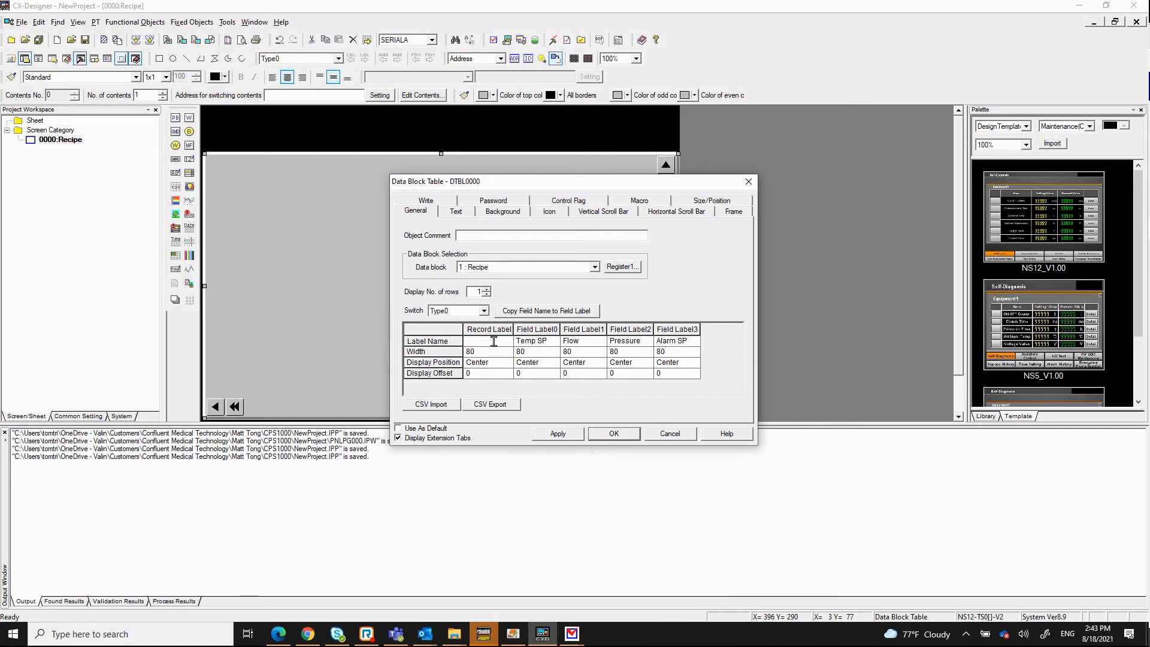
text(Name)
click(558, 434)
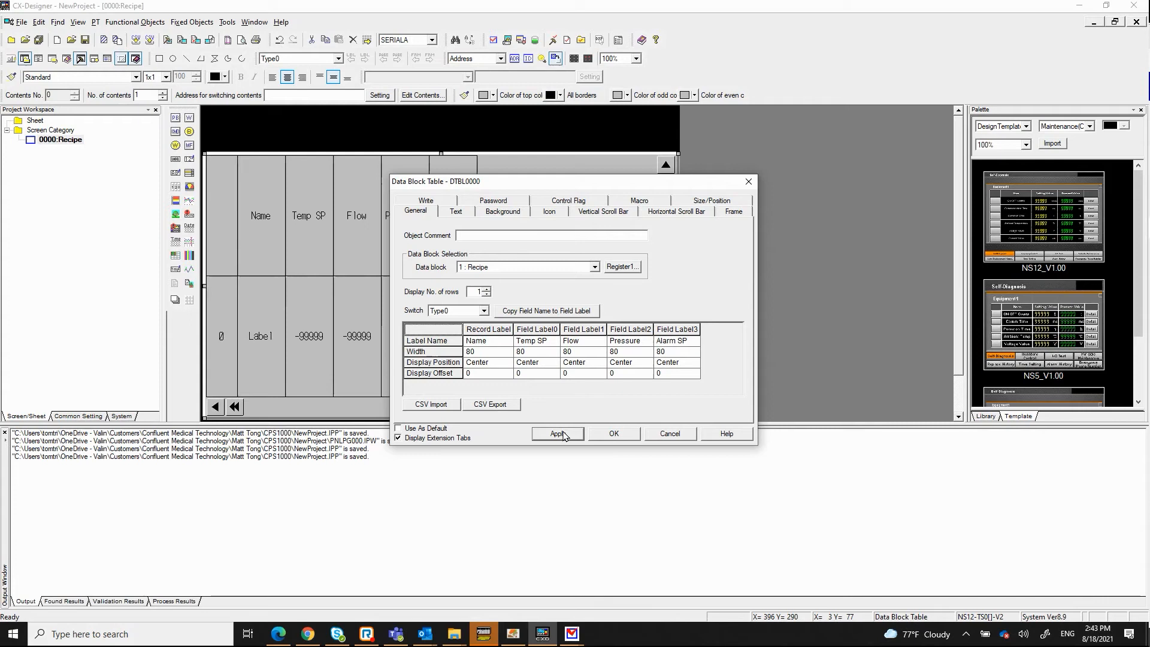
click(620, 434)
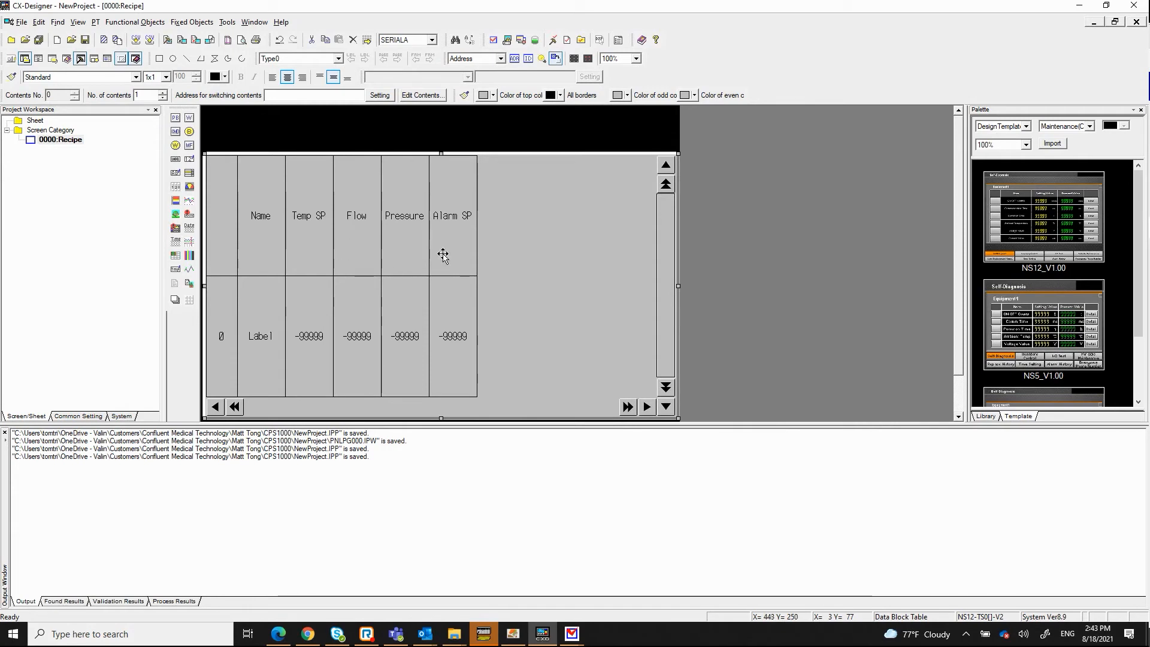
double_click(524, 269)
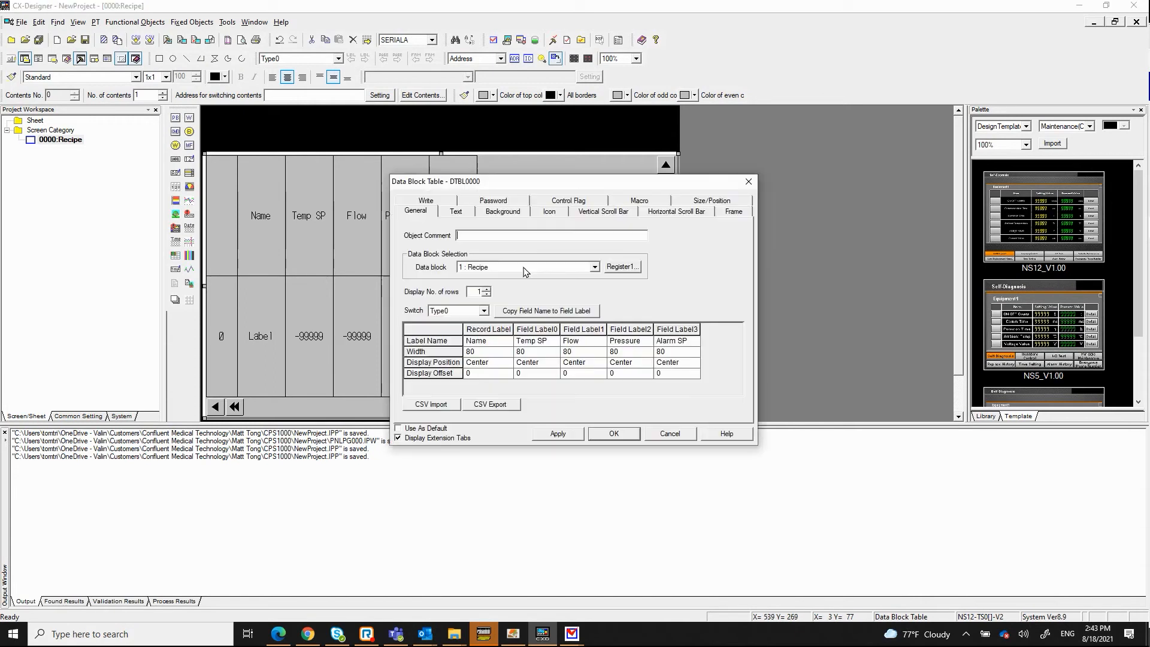
- Enable all six record icons with confirmation dialogs for every operation
click(548, 213)
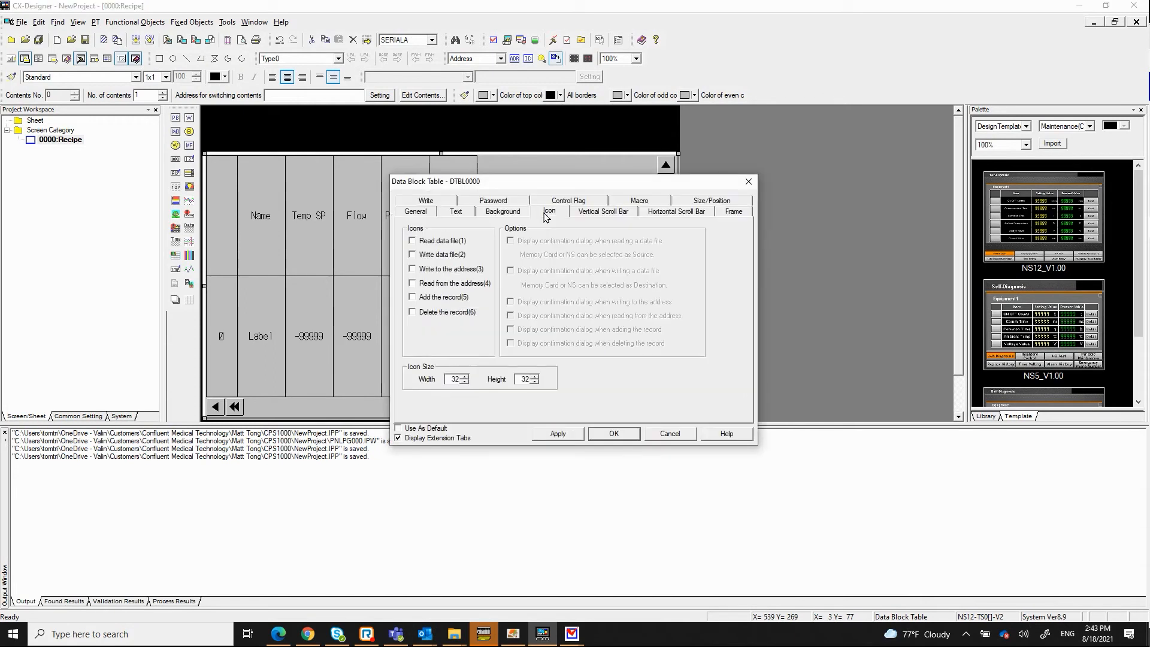
click(412, 241)
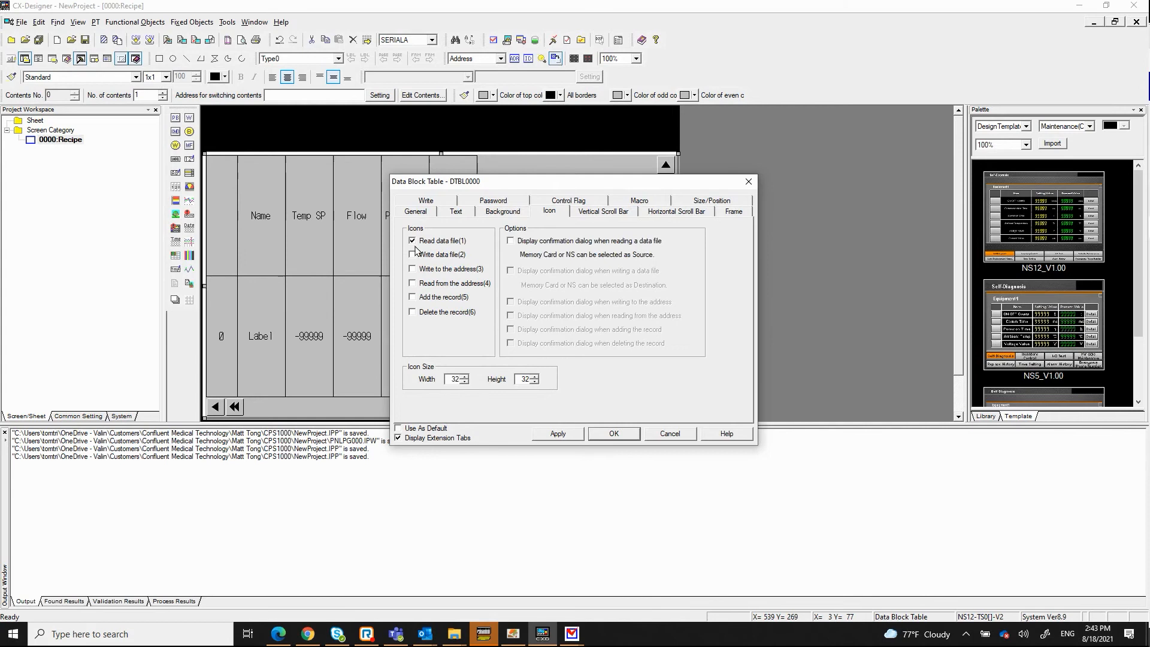
click(412, 254)
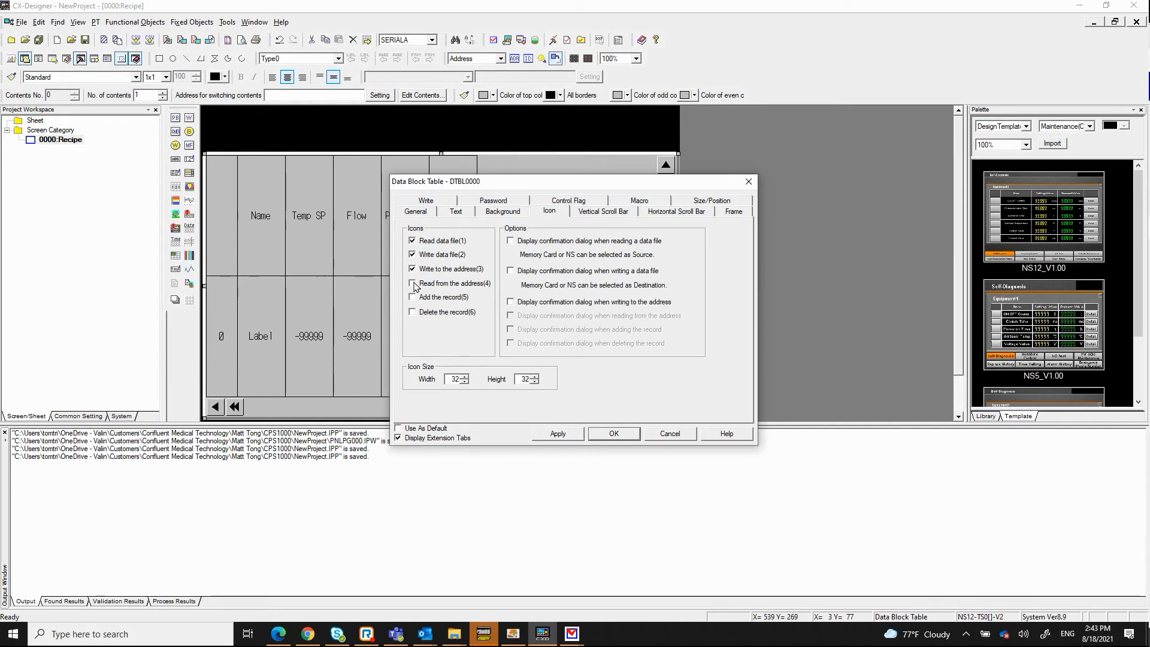
click(412, 284)
click(413, 313)
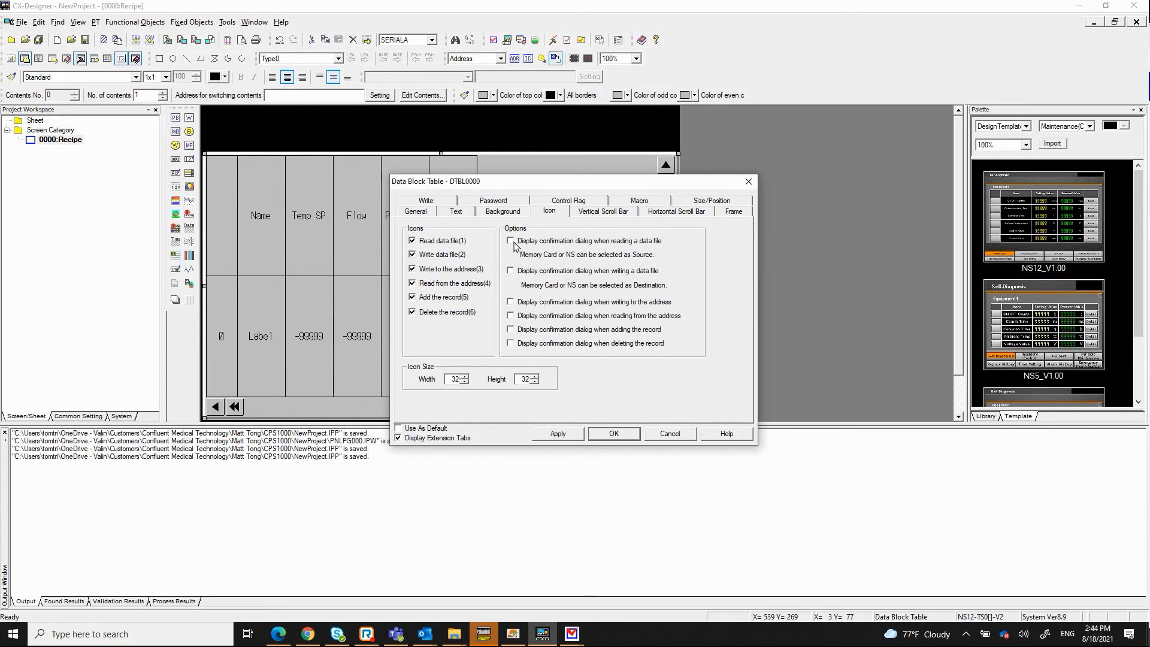
click(511, 302)
- Apply the icon settings so the icon row appears along the table's bottom
drag(496, 191, 626, 190)
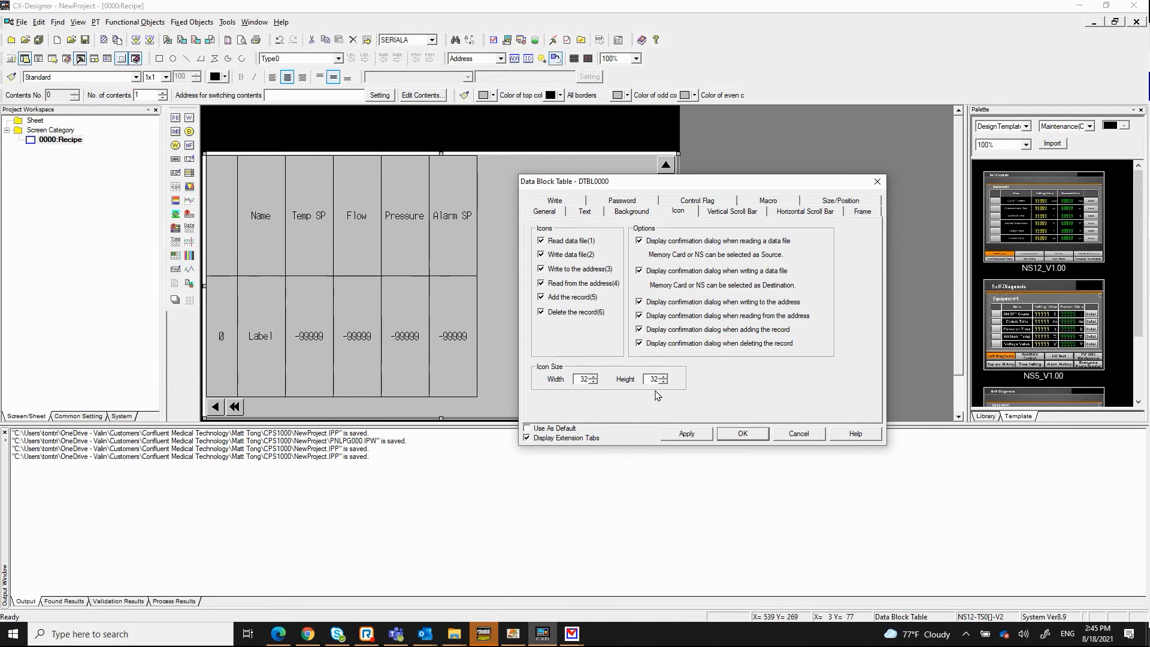
click(686, 434)
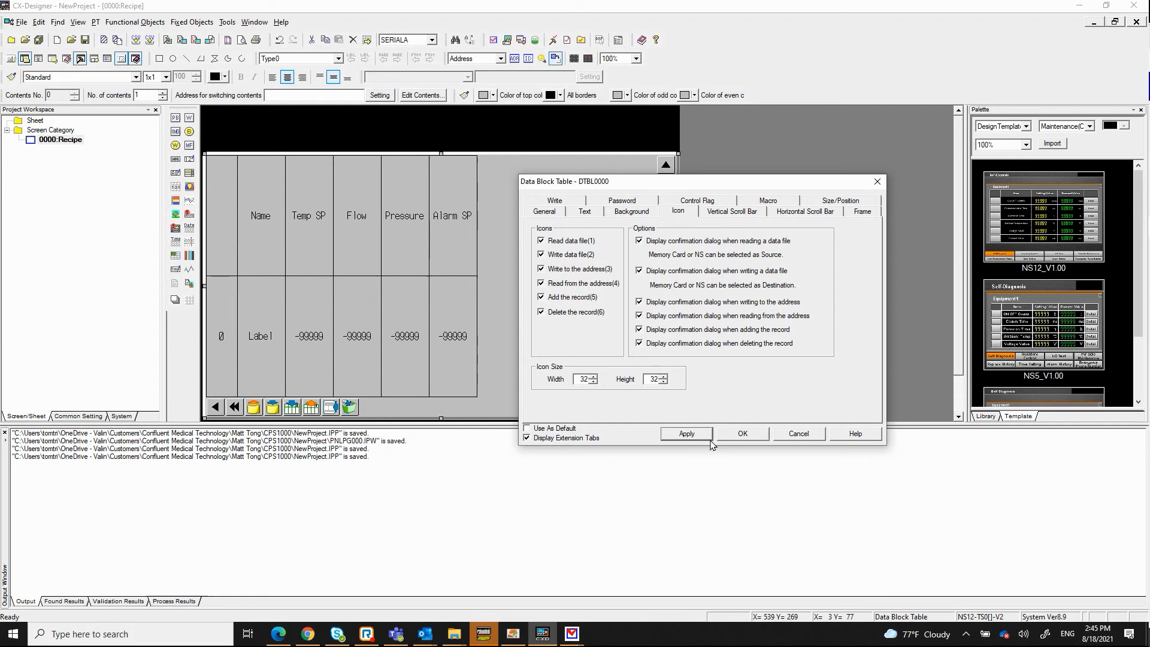
click(742, 433)
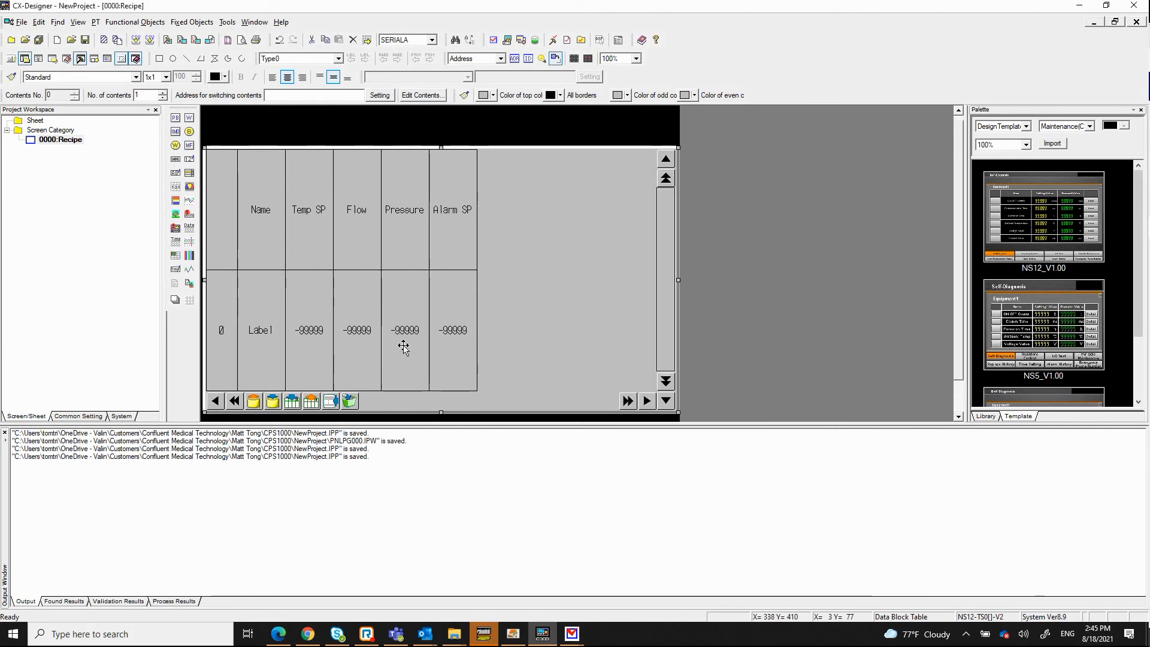
- Set the table's Display No. of rows to 10 and apply it
double_click(403, 329)
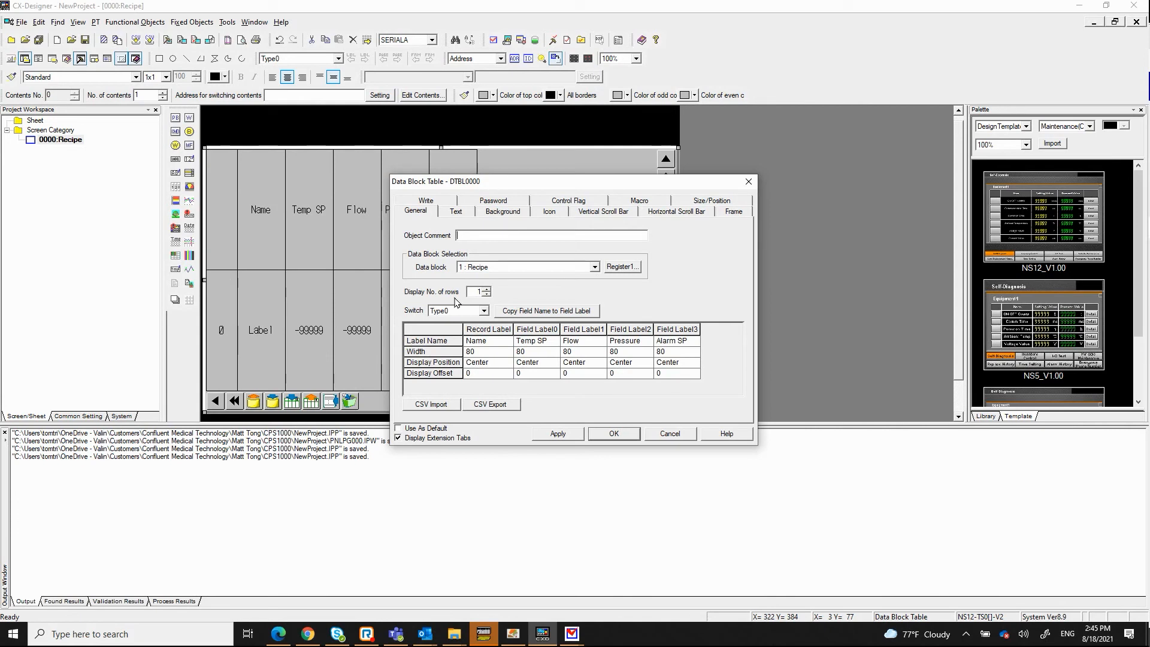
double_click(478, 291)
text(10)
click(557, 433)
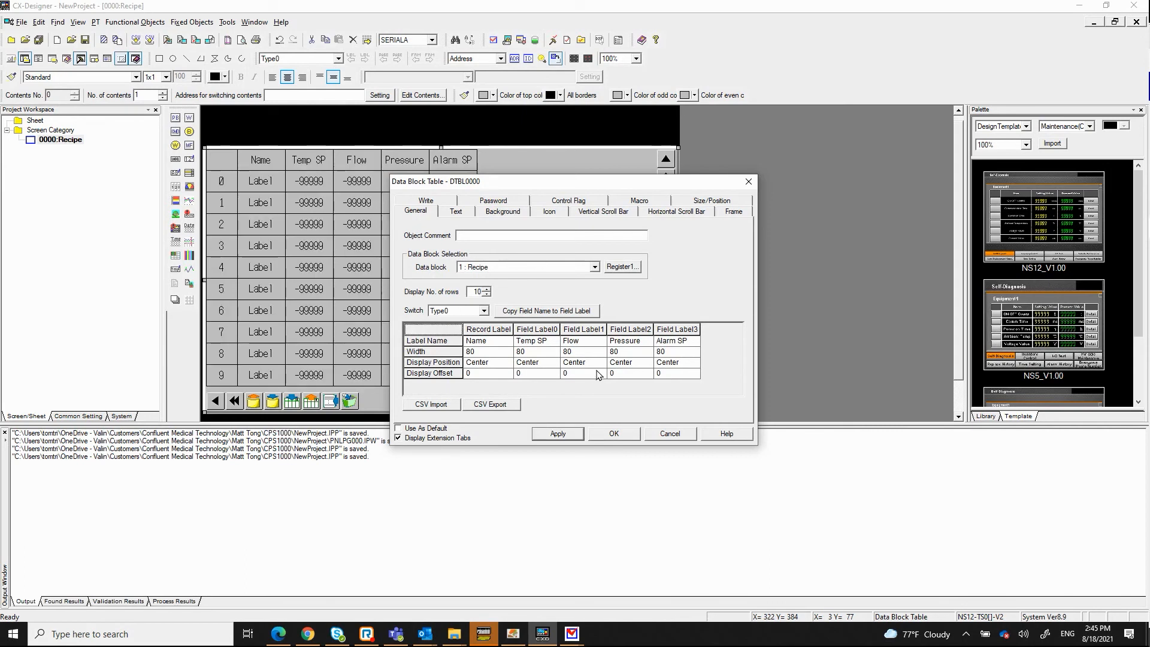
click(614, 433)
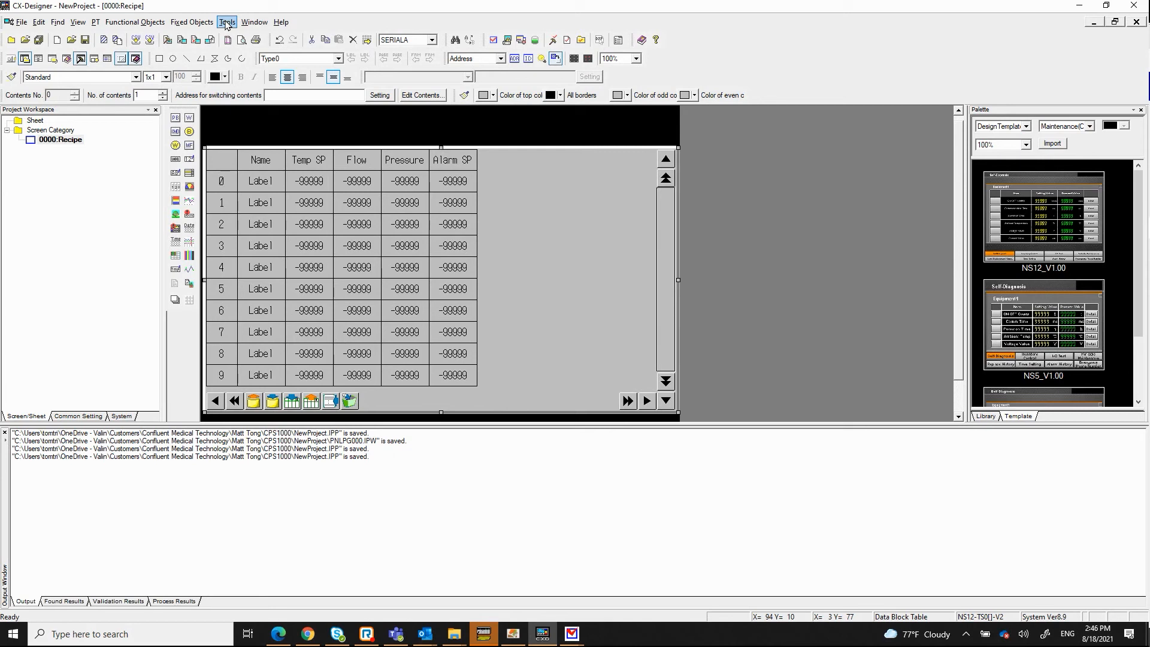
- Start Tools > Test, saving all changes first
click(226, 24)
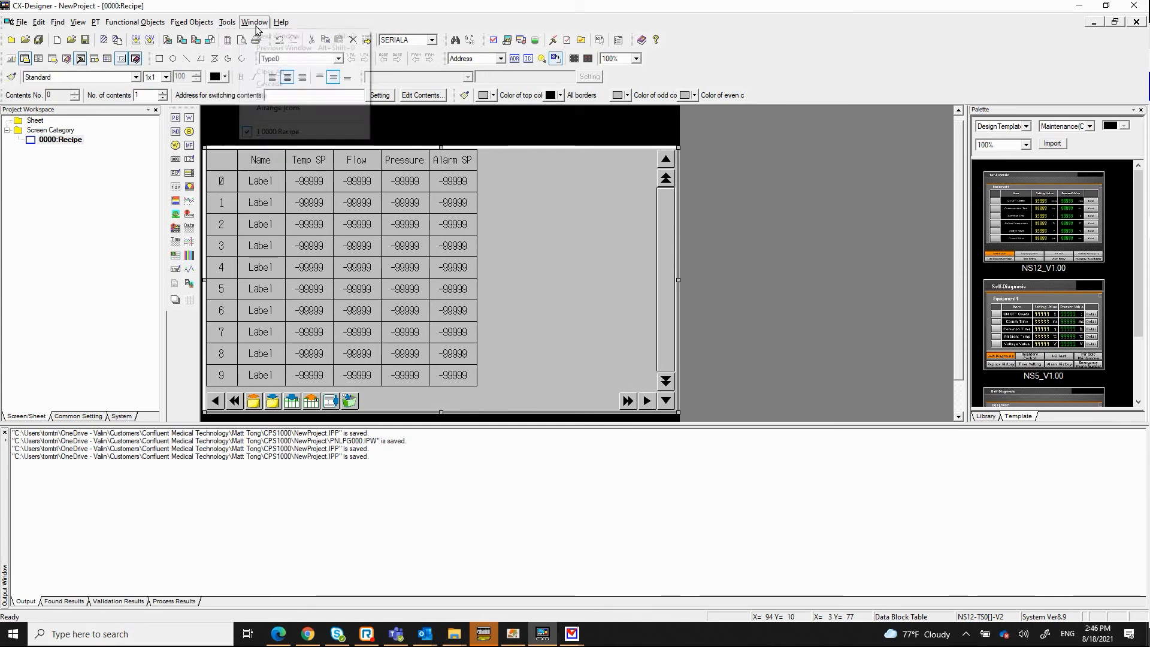
click(227, 24)
click(247, 42)
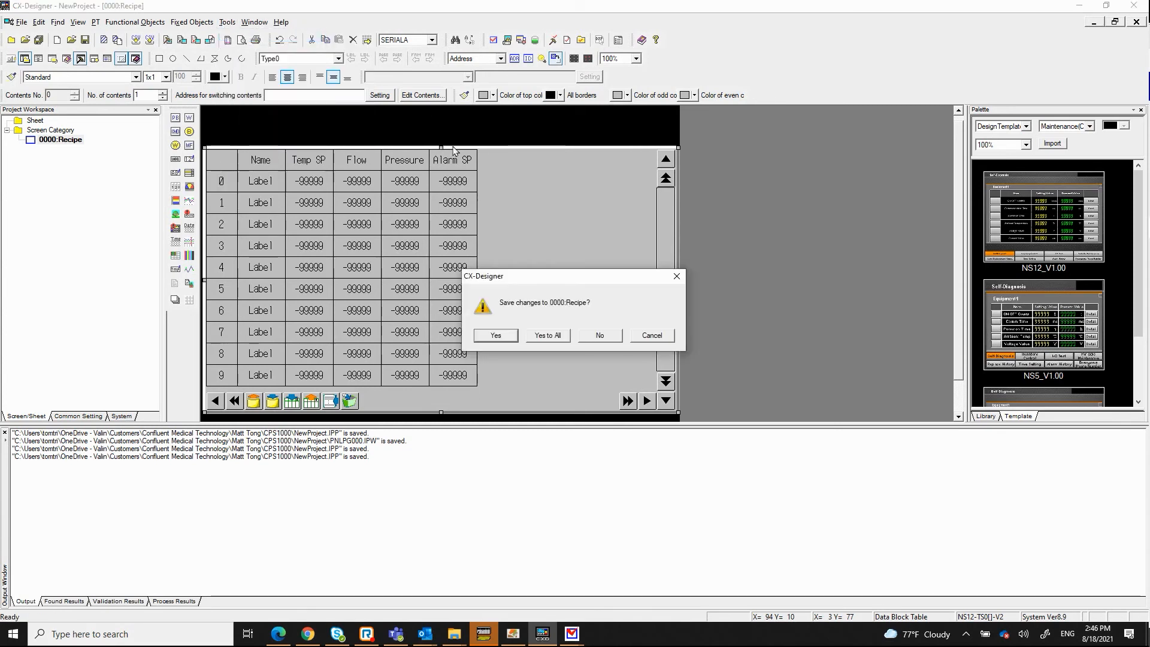
click(548, 335)
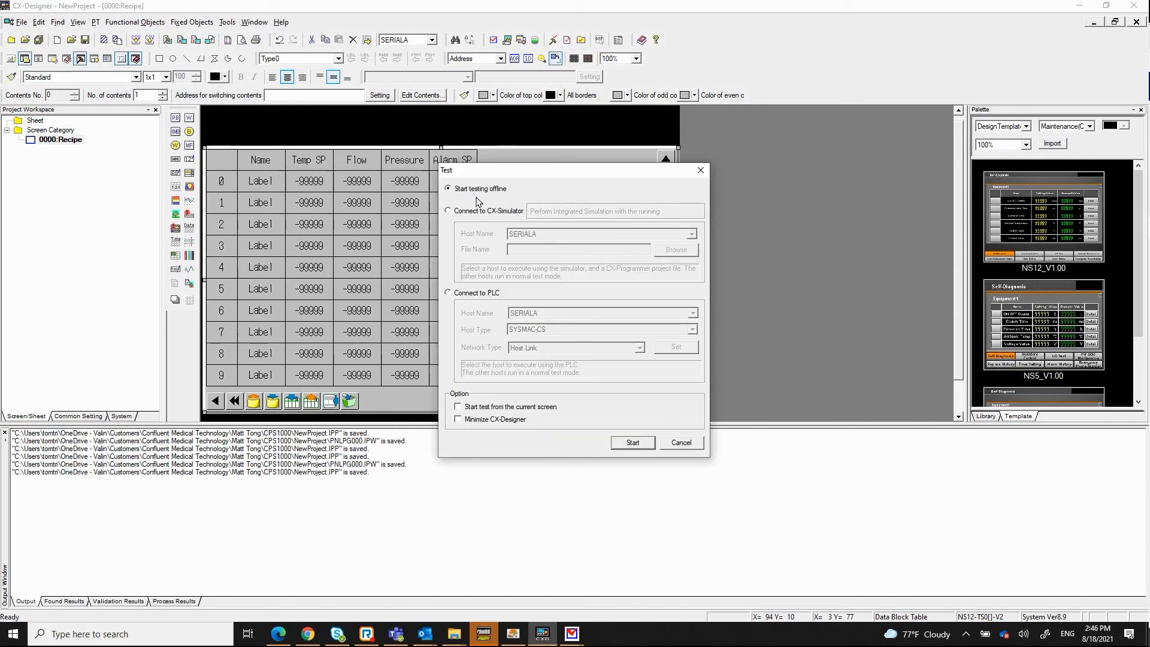
- Launch the offline test from the current screen, dismissing the warning and CSV load error
click(458, 406)
click(632, 444)
click(617, 358)
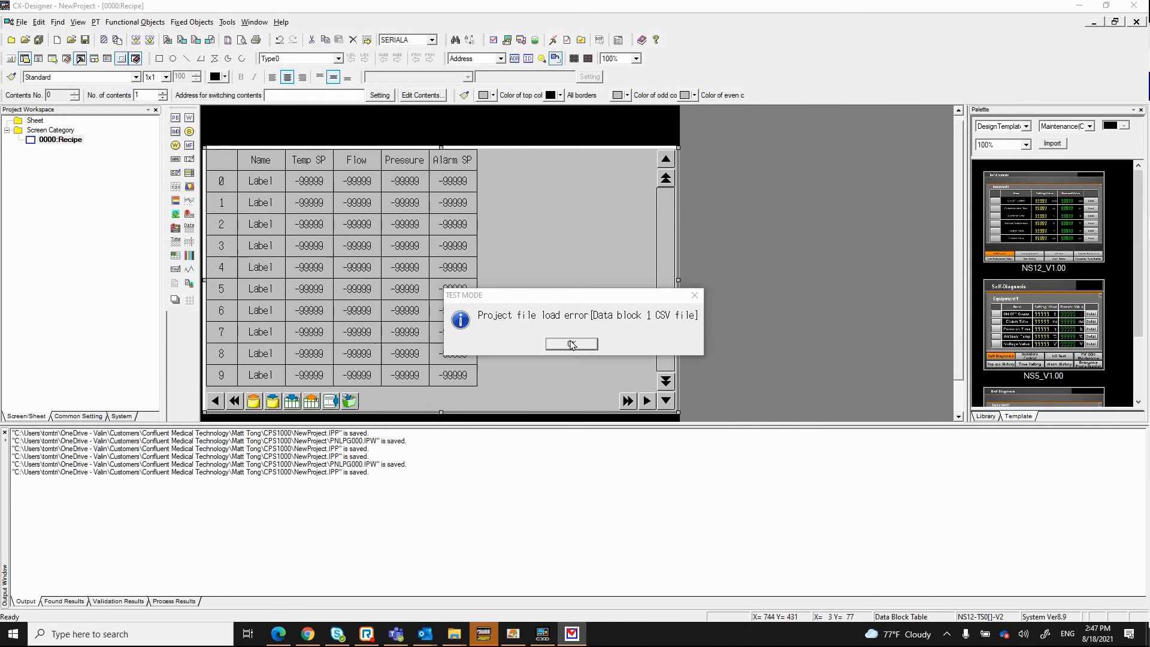
click(571, 344)
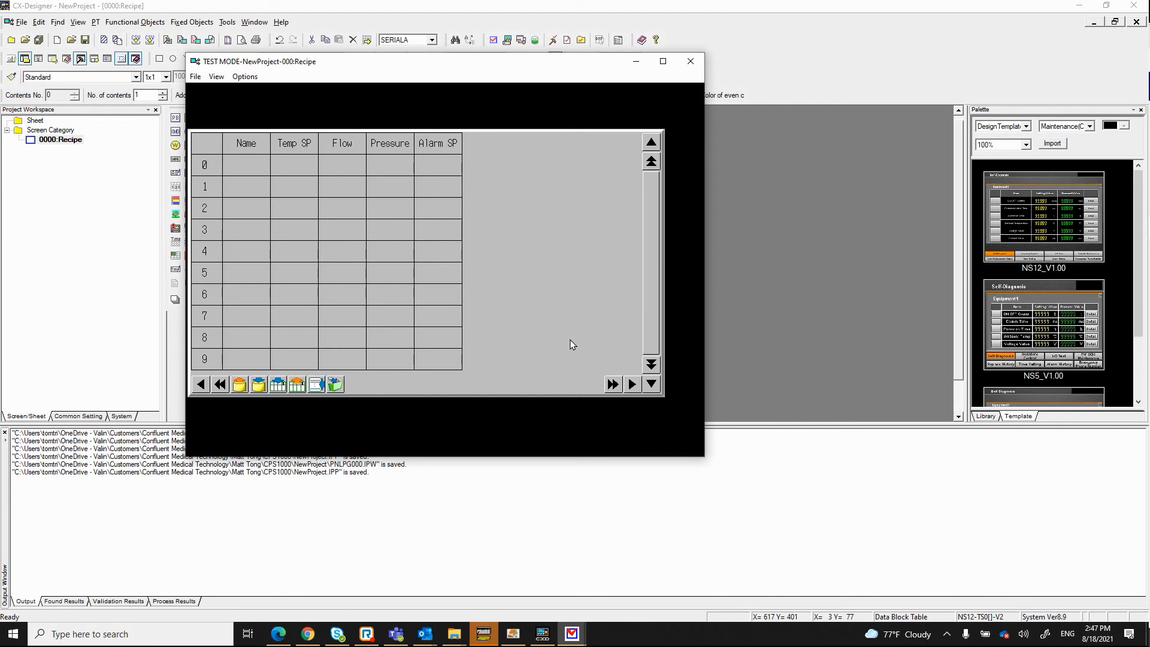
- Enter process1 as the Name of recipe row 0
drag(538, 69, 447, 93)
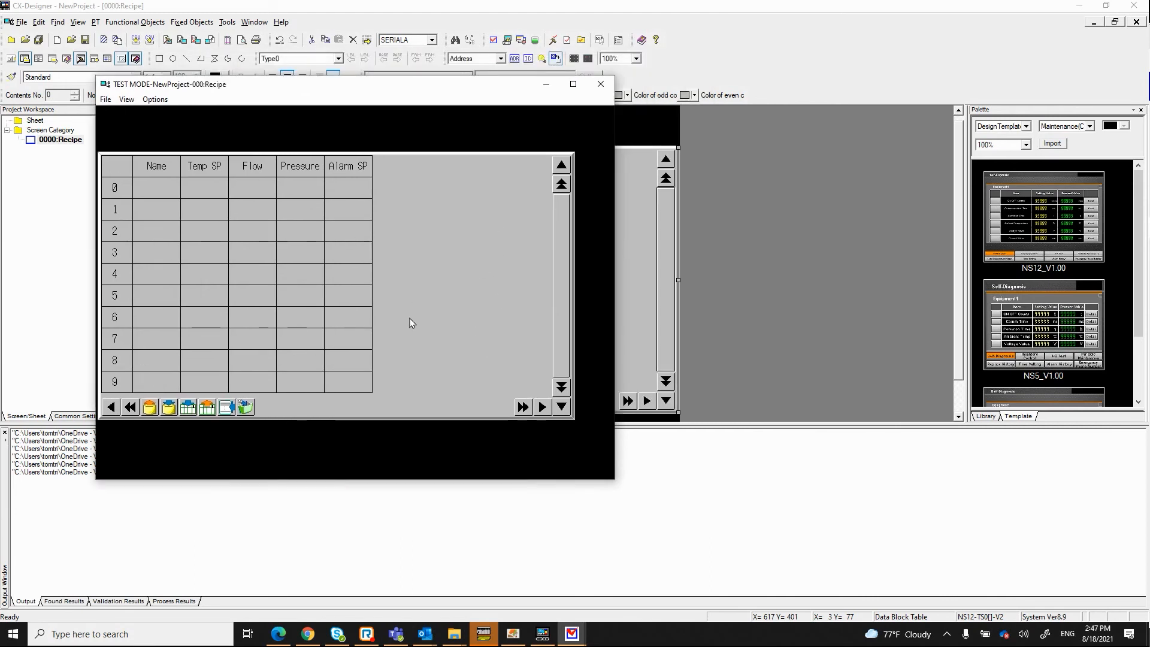
click(226, 410)
text(p)
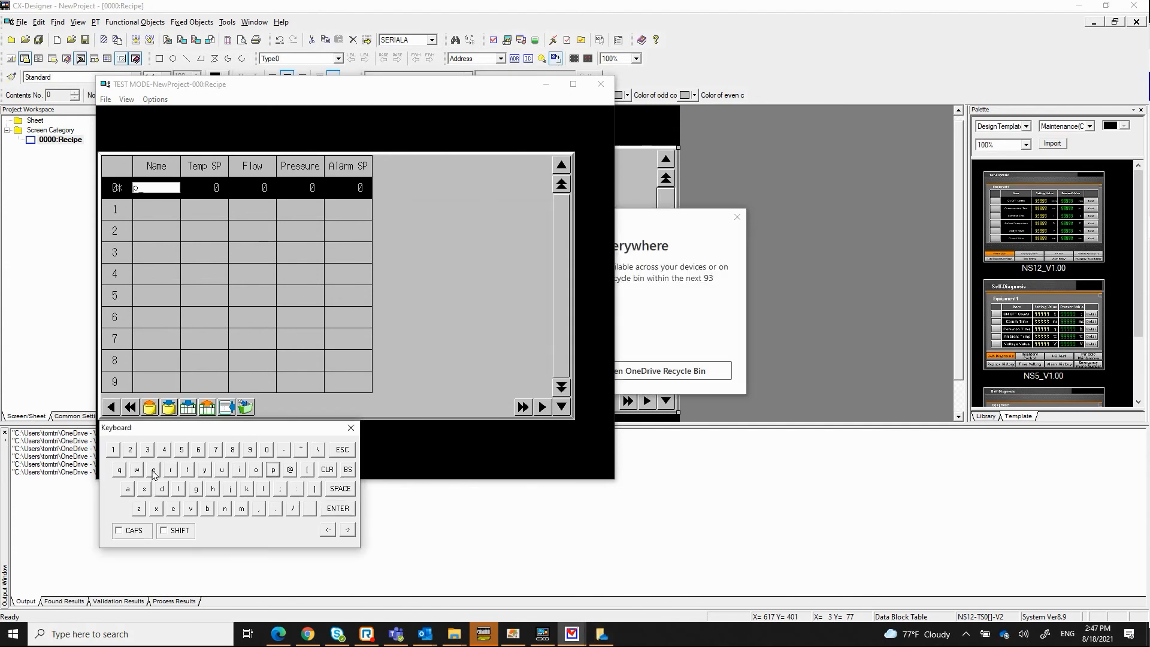
text(rocess1)
key(Return)
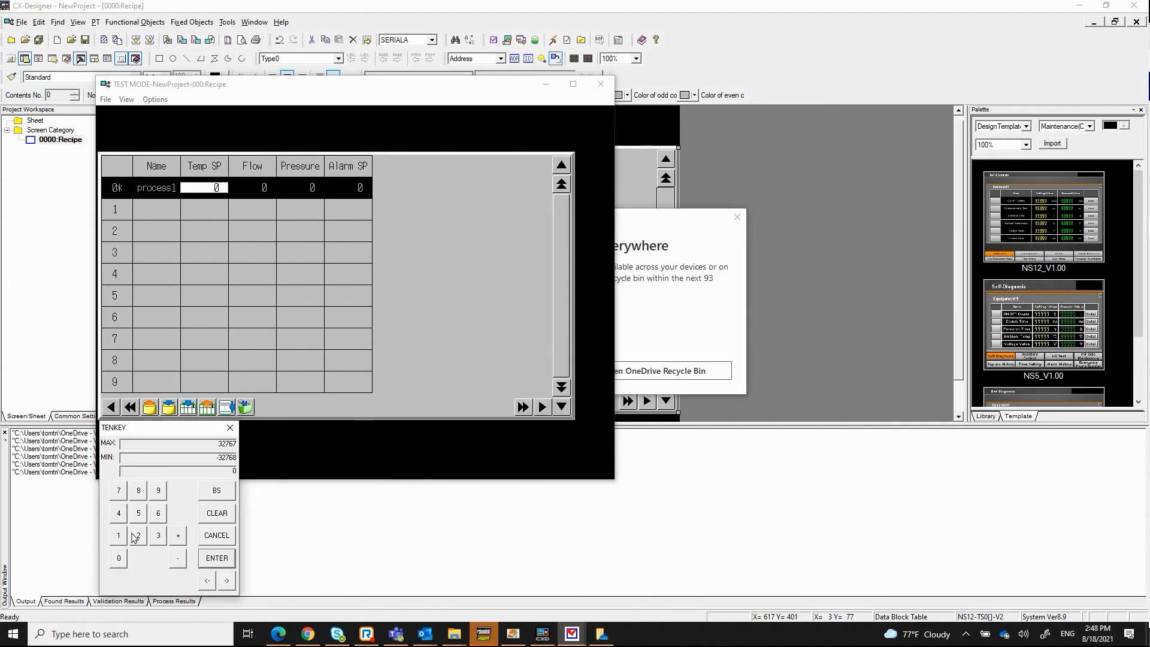
- Enter Temp SP 102, Flow 12, Pressure 25 and Alarm SP 110 on the tenkey
click(119, 536)
click(119, 558)
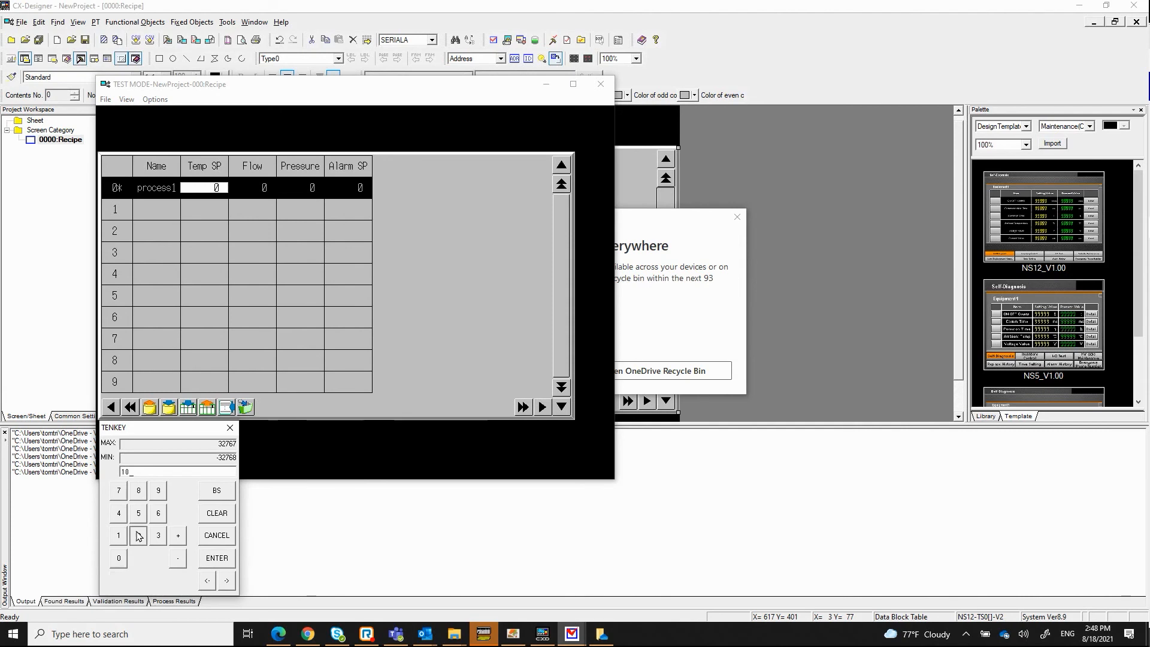
click(139, 535)
key(Return)
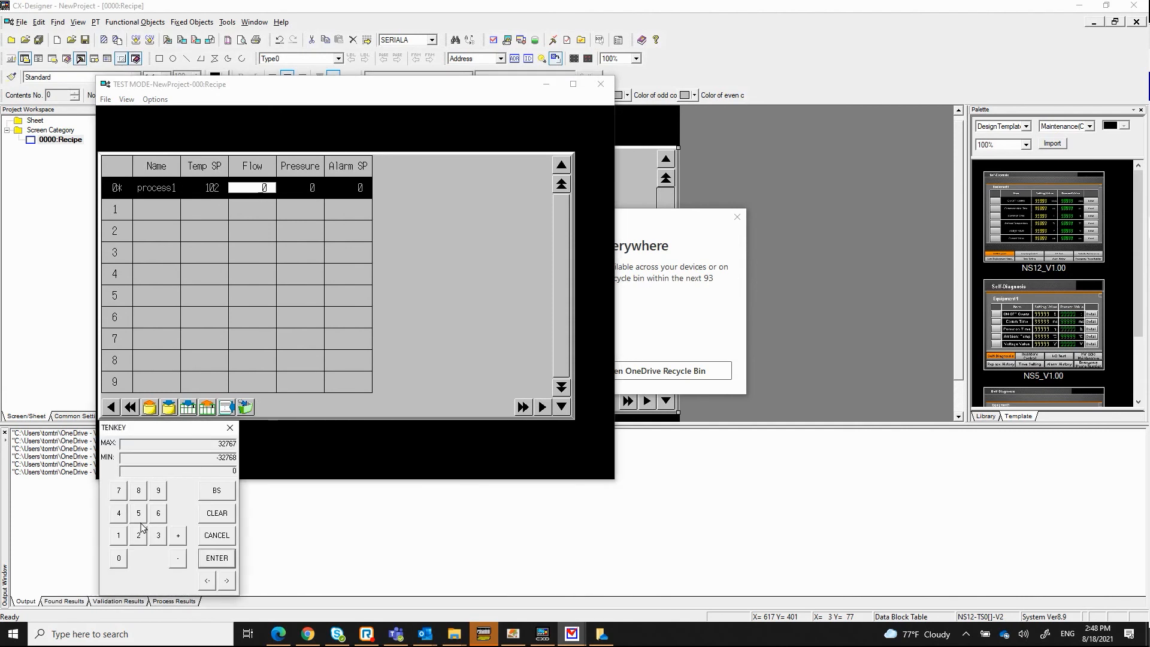
click(119, 536)
text(12)
key(Return)
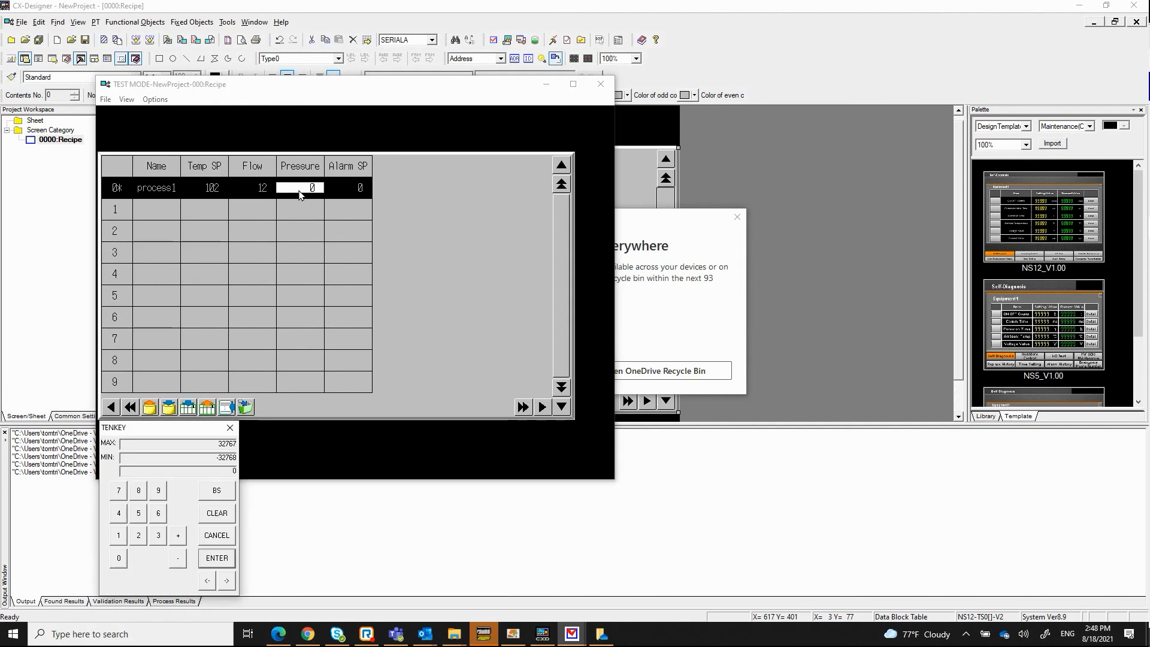
click(138, 535)
click(139, 514)
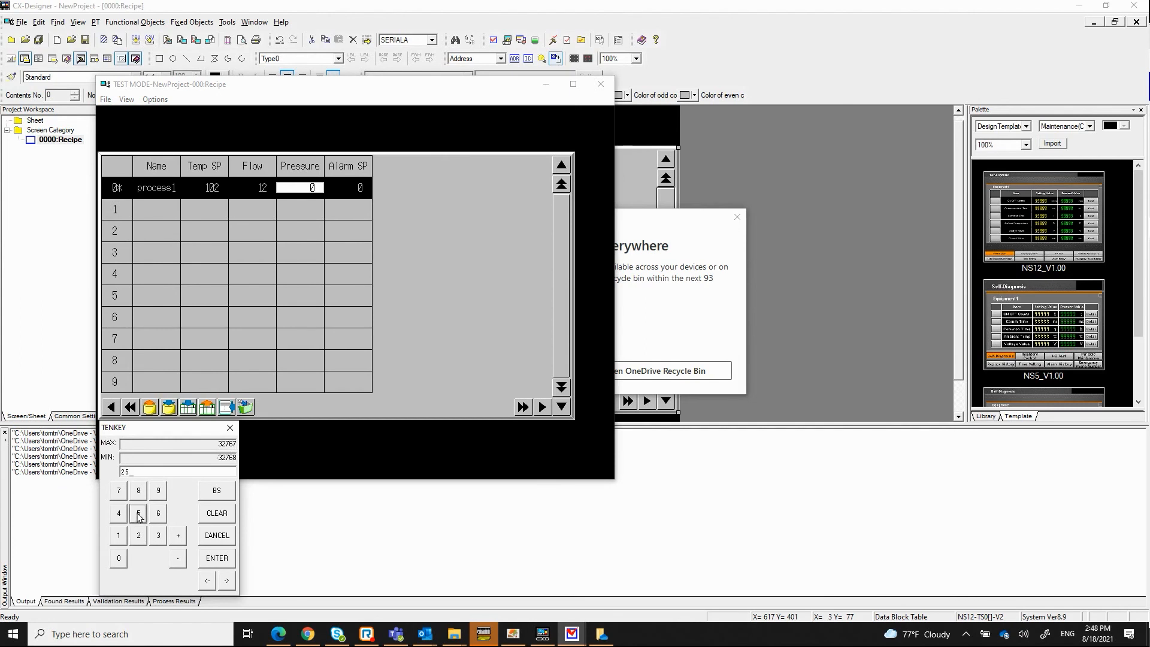
key(Return)
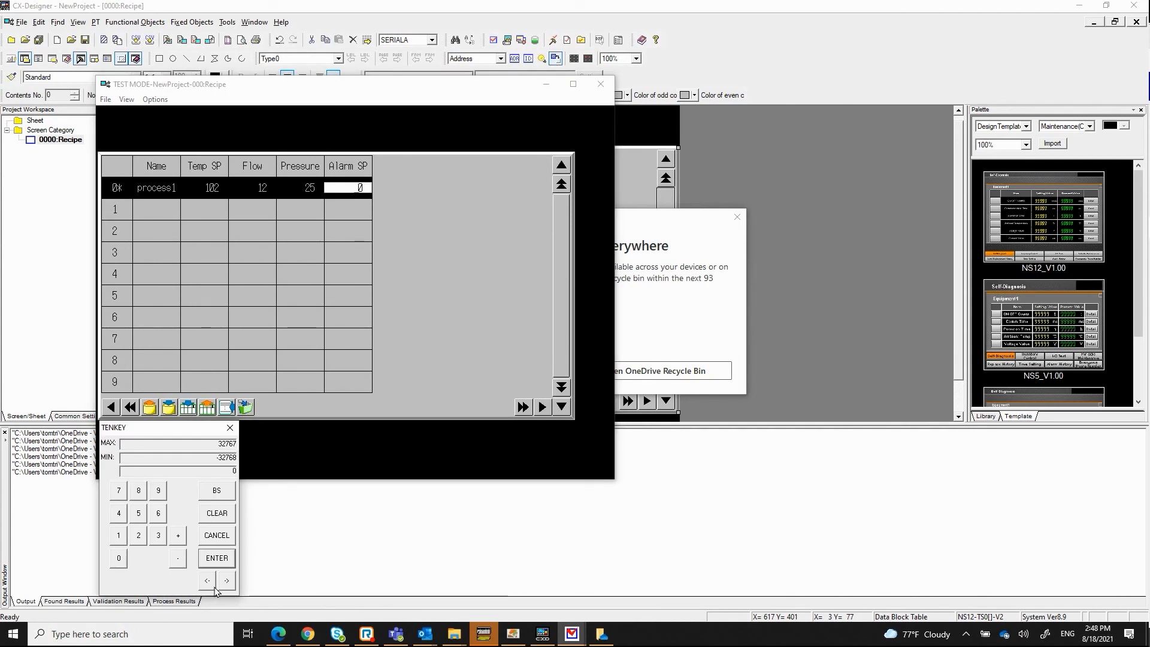
click(121, 537)
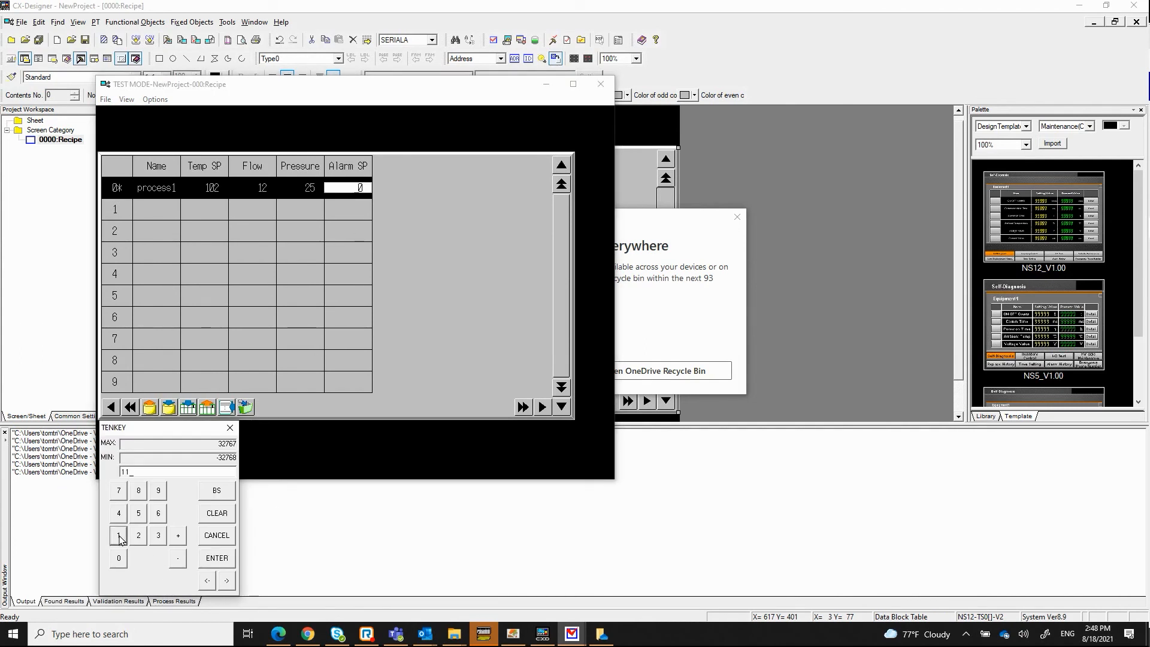
click(119, 558)
click(217, 559)
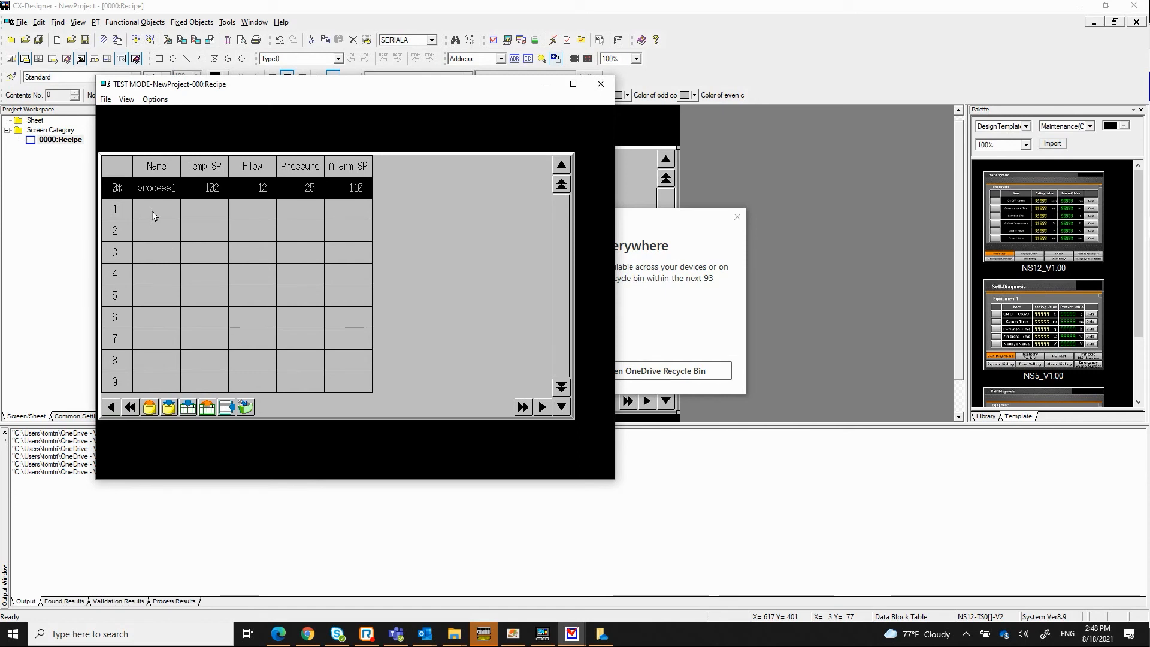
- Write the process1 record with confirmation and start saving it to a file
click(189, 408)
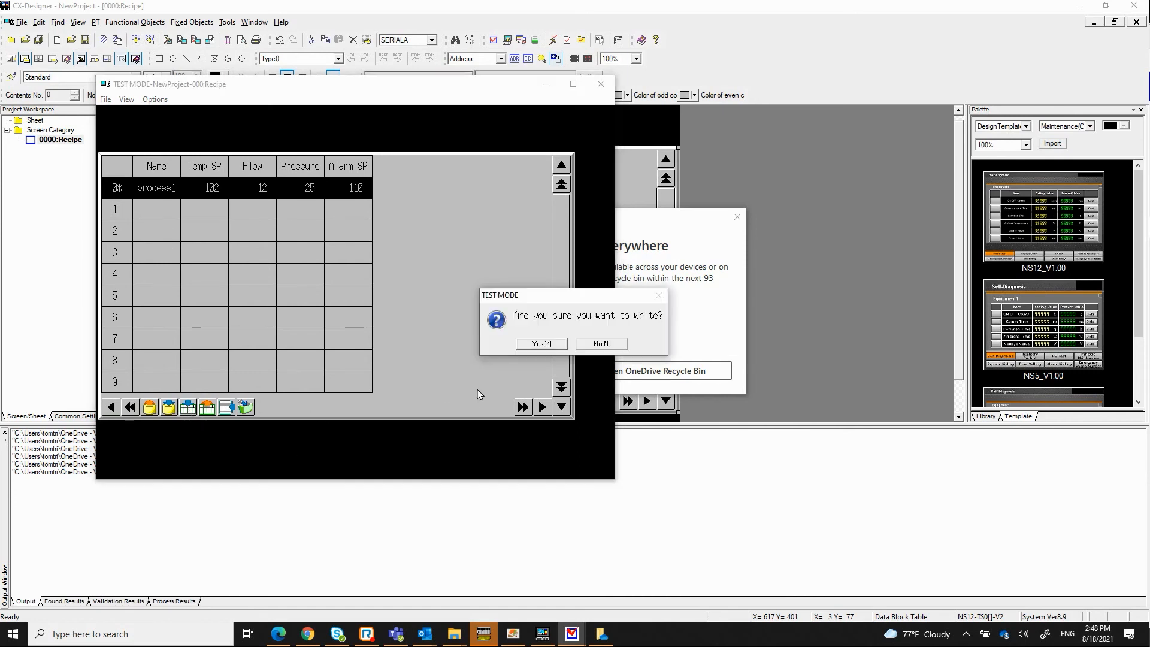
click(542, 344)
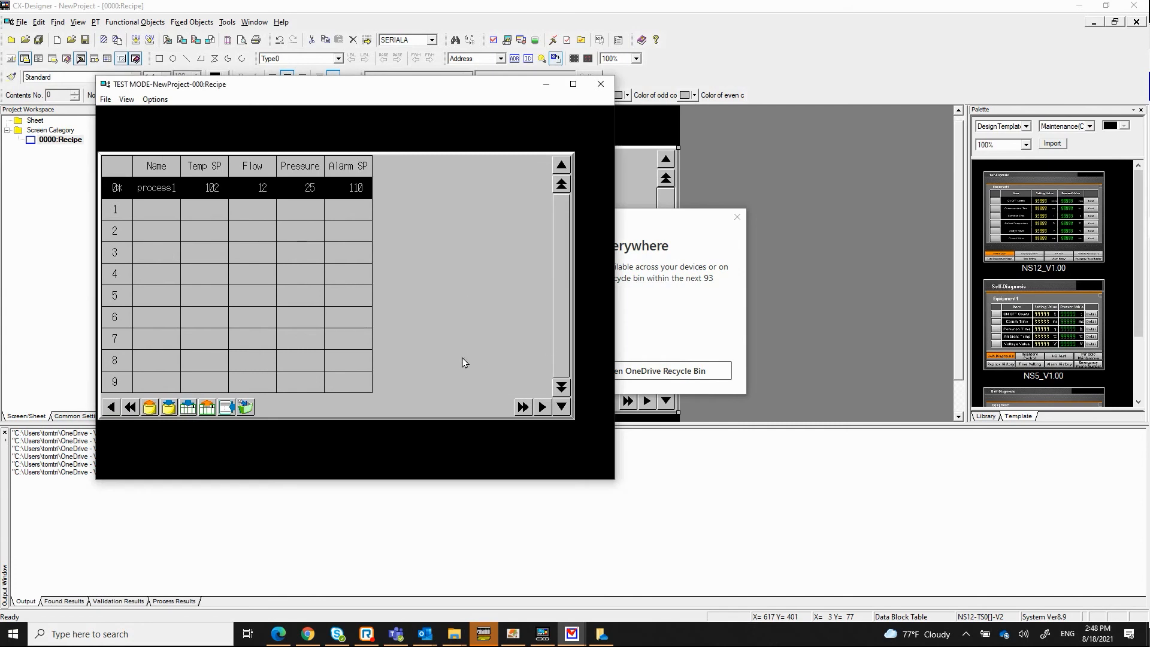
click(169, 407)
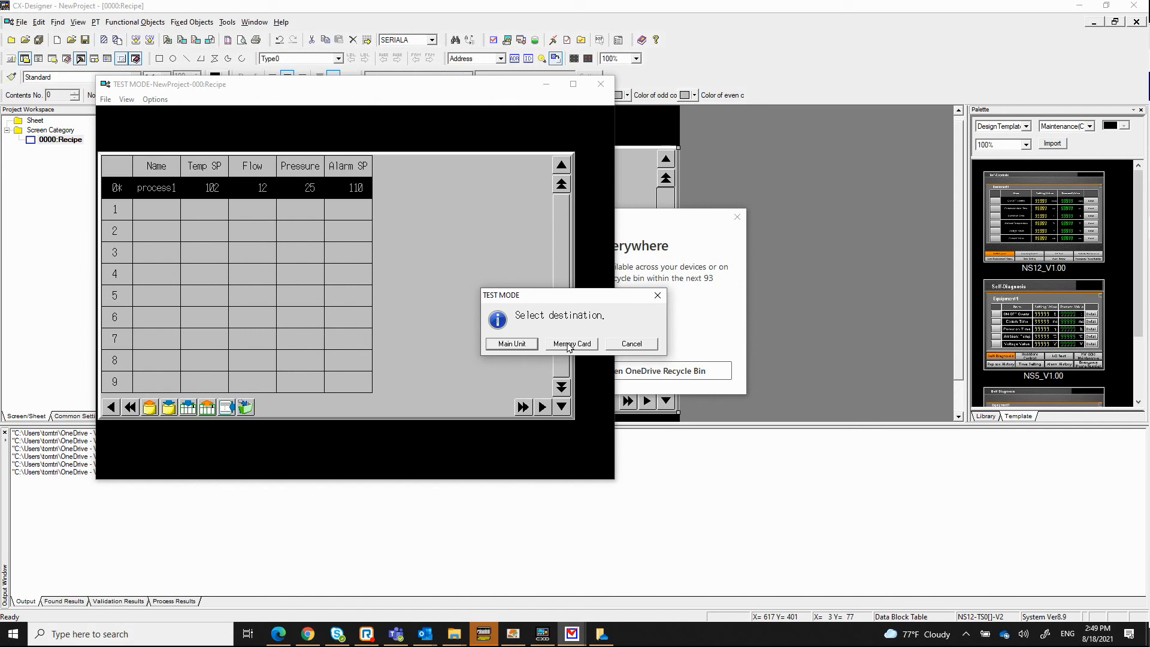
- Save the recipe data to the Memory Card and acknowledge completion
click(569, 345)
click(569, 345)
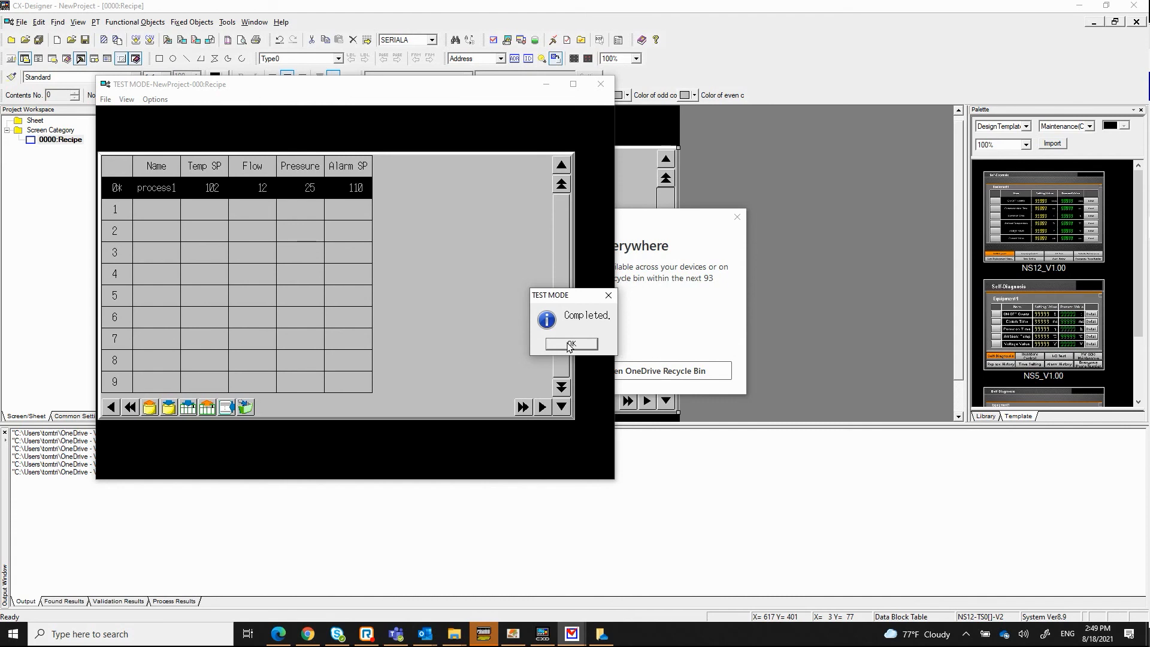
click(569, 345)
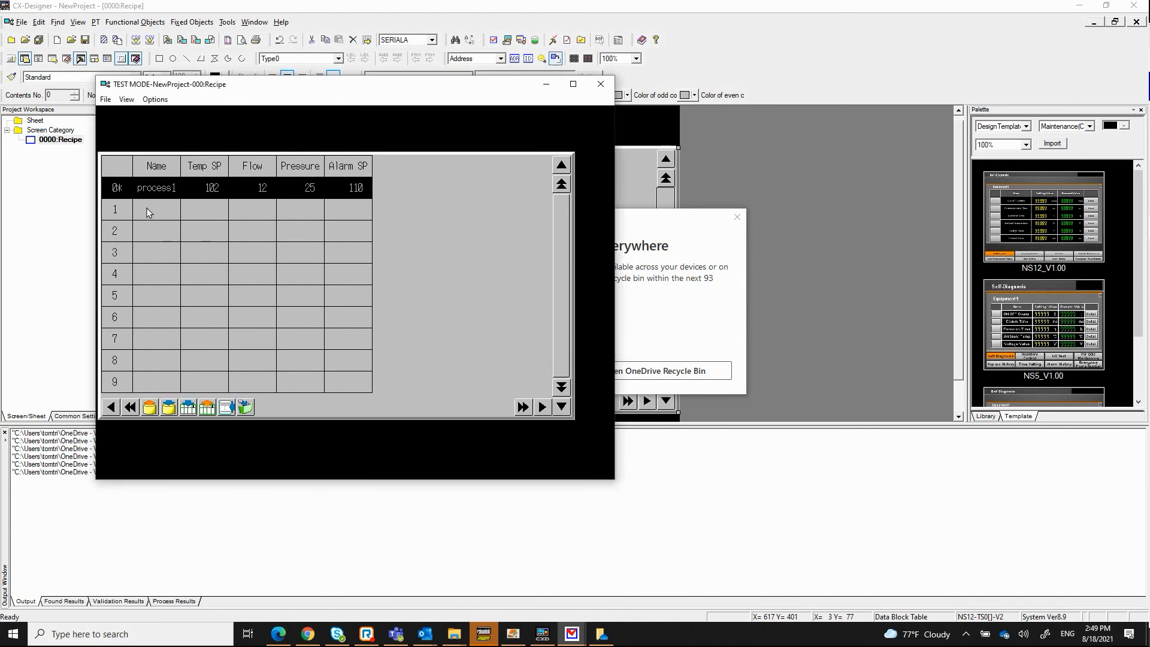
- Add a new recipe record and name it recipe2 via the on-screen keyboard
click(228, 408)
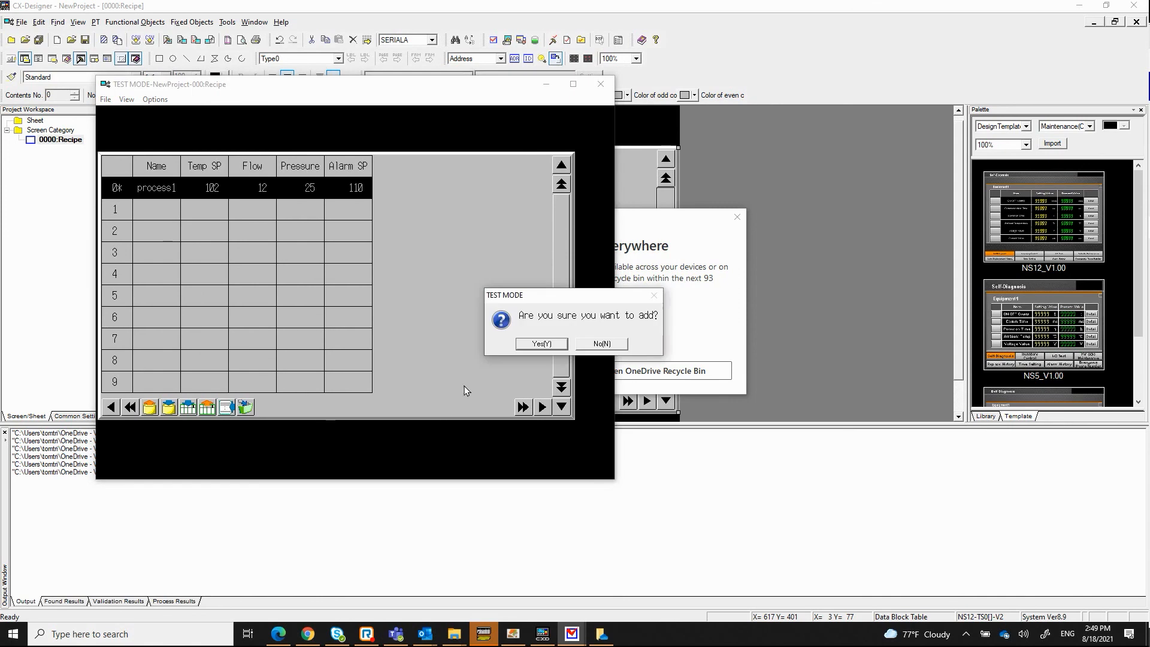
click(541, 343)
click(162, 210)
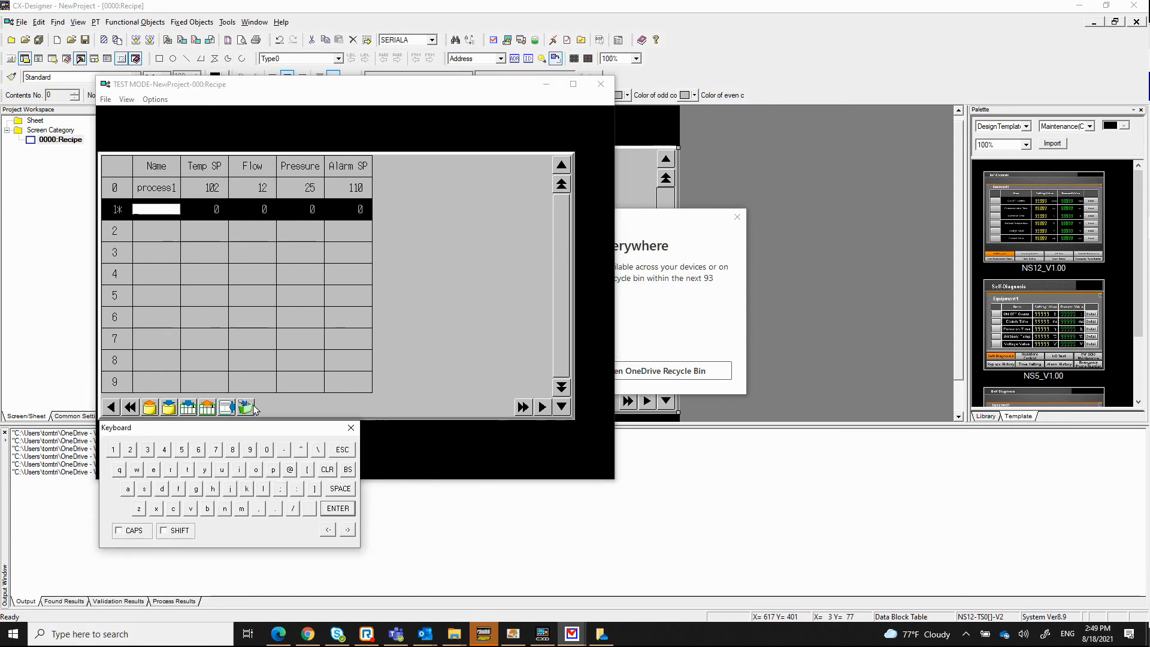
click(170, 469)
click(173, 509)
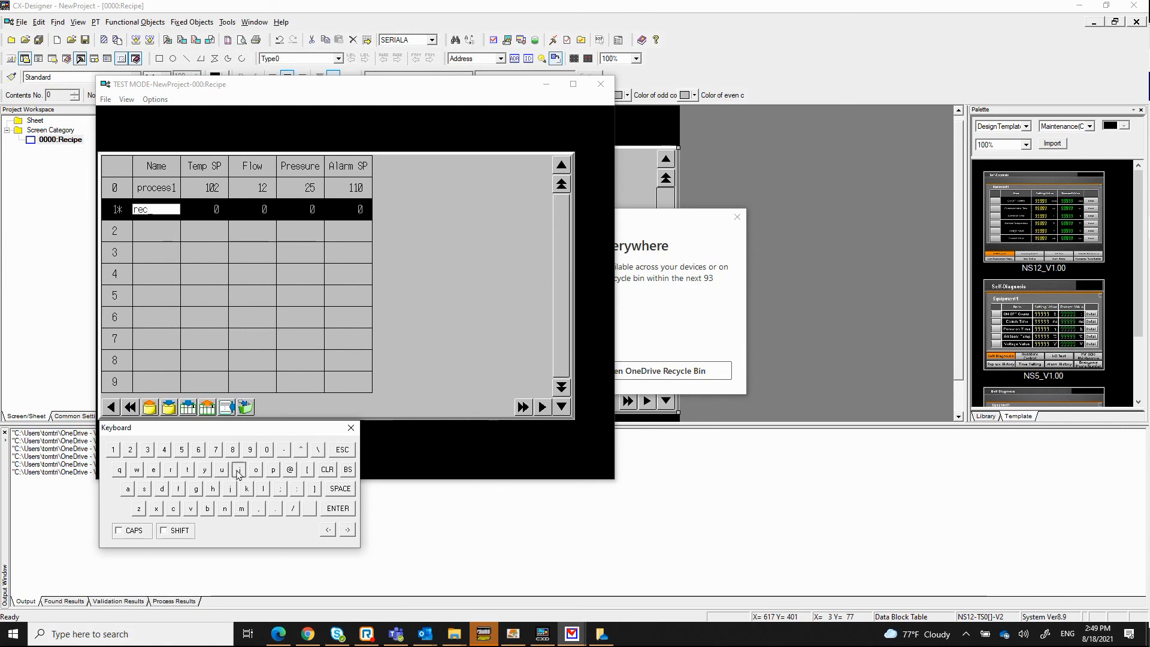
click(239, 470)
click(274, 469)
click(153, 469)
click(130, 449)
click(338, 508)
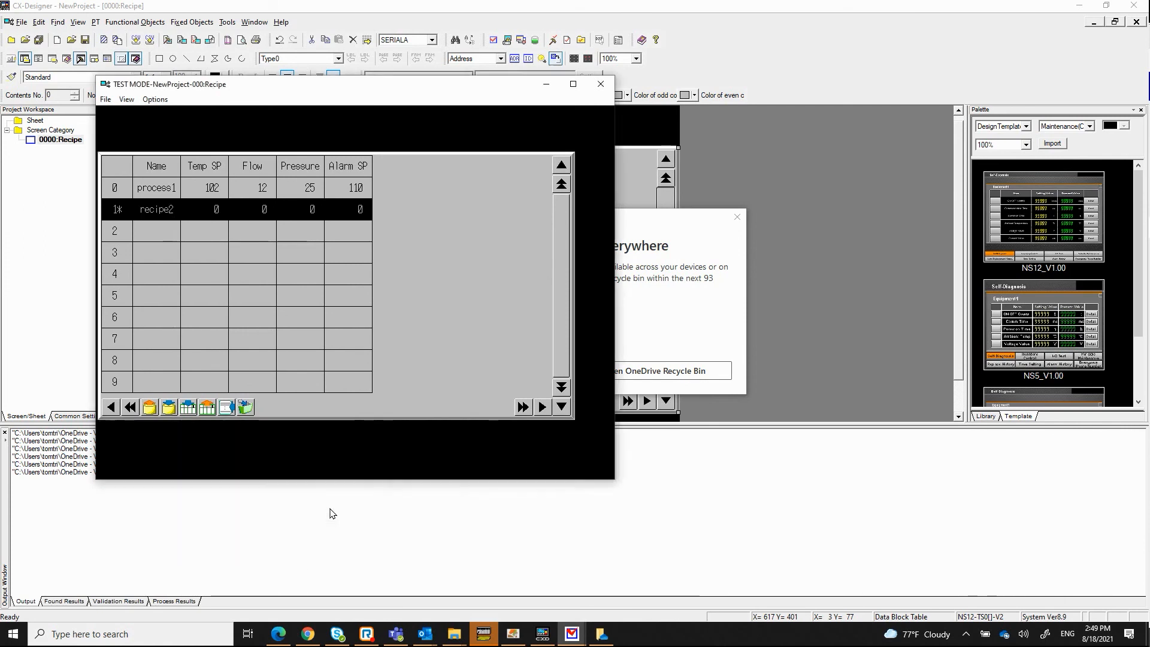
- Enter recipe2's setpoints: Temp SP 120, Flow 14, Pressure 30, Alarm SP 130
click(204, 209)
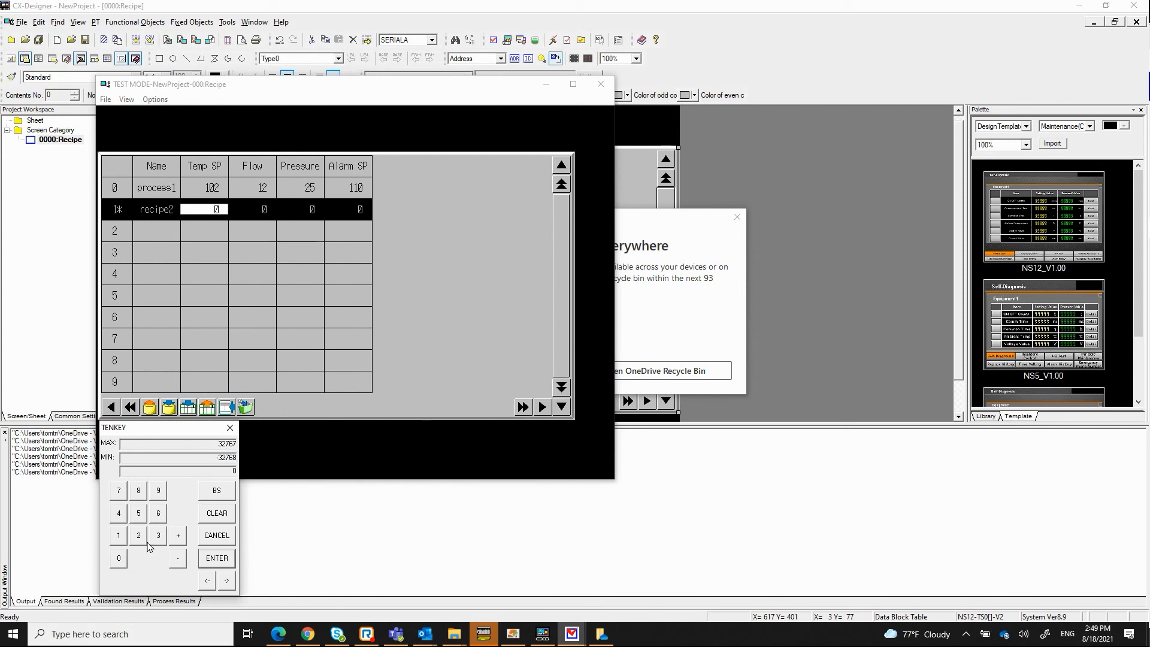
click(118, 536)
click(118, 558)
key(Return)
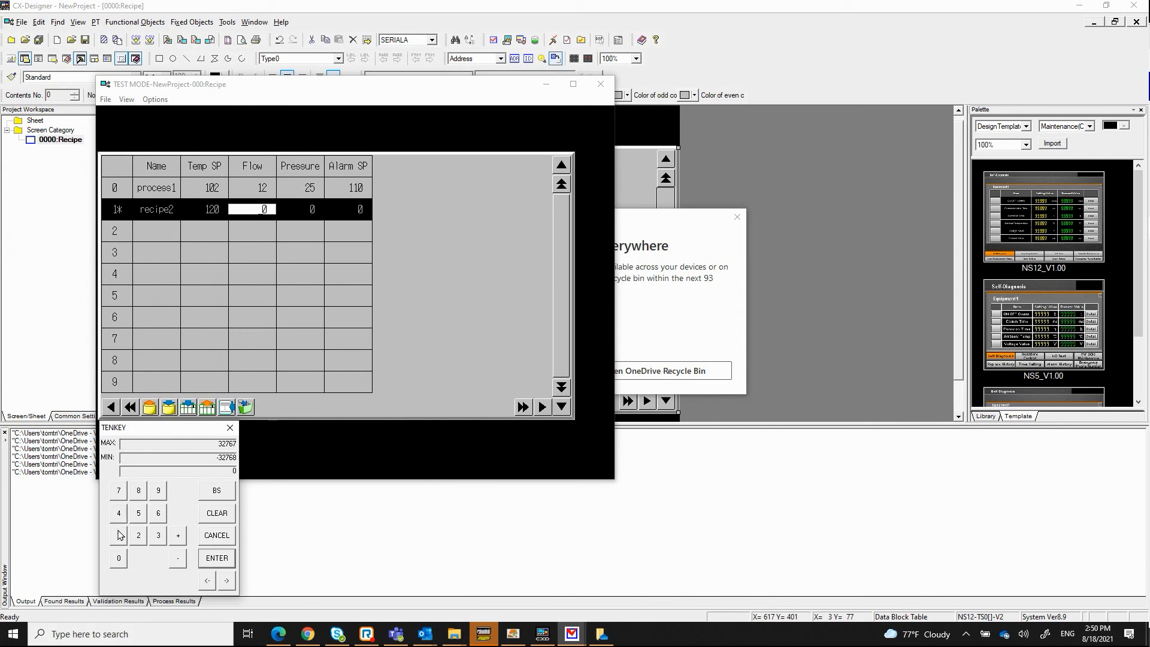
click(118, 535)
click(118, 512)
click(216, 558)
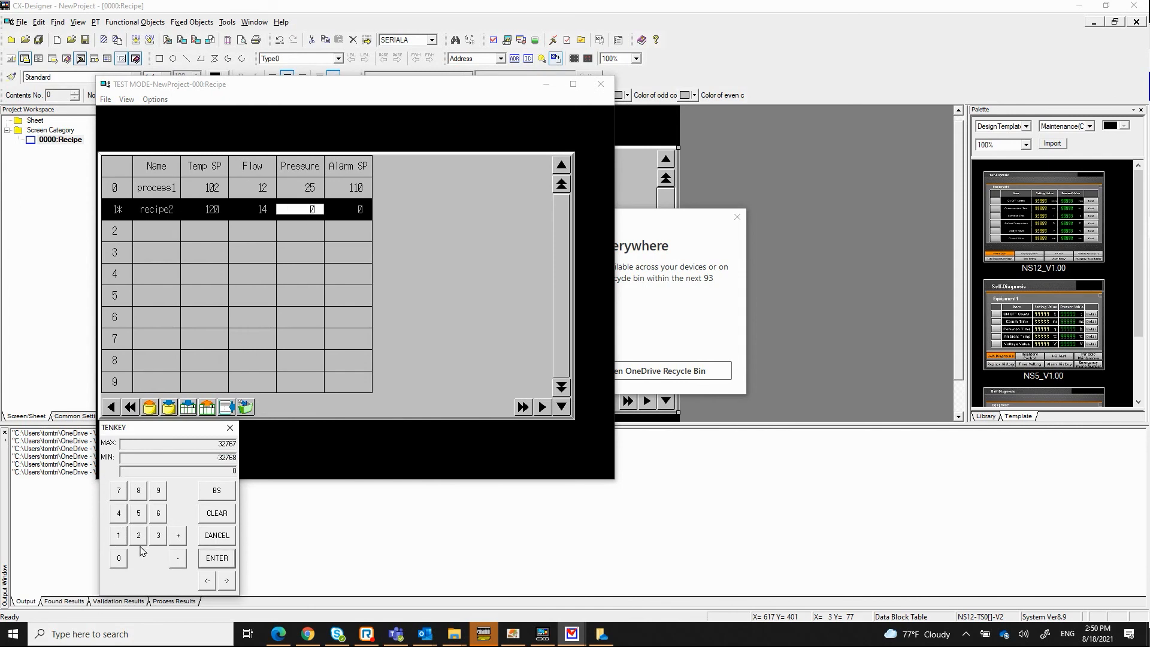
click(160, 535)
click(118, 559)
key(Return)
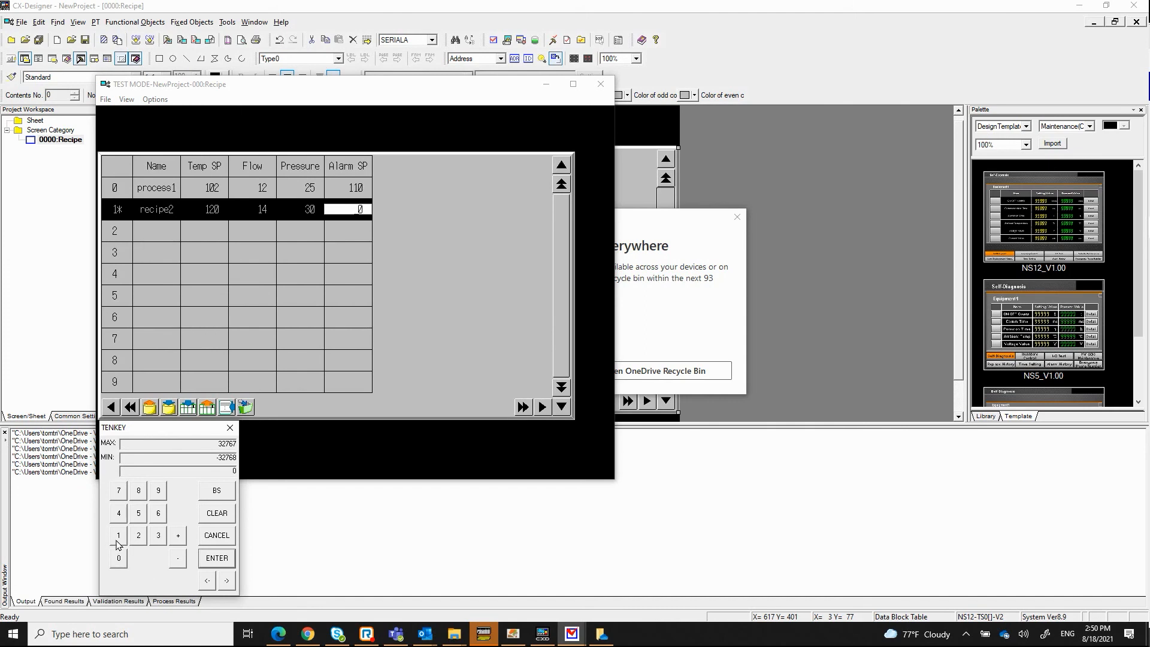
click(117, 537)
click(158, 535)
click(119, 558)
key(Return)
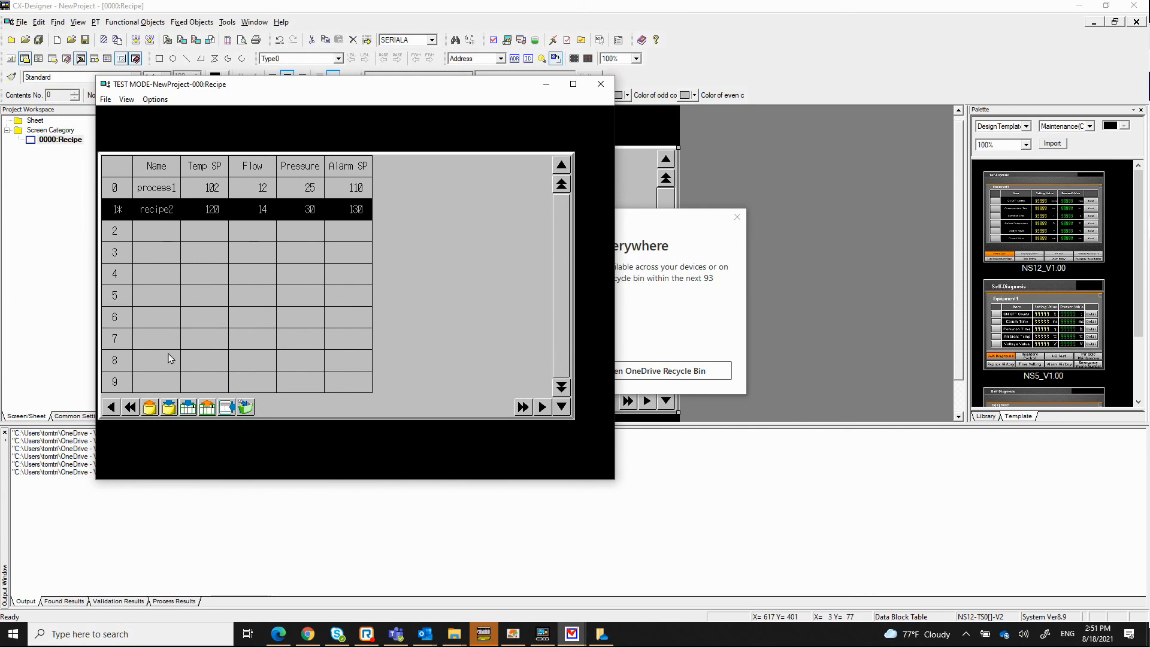
drag(307, 85, 414, 87)
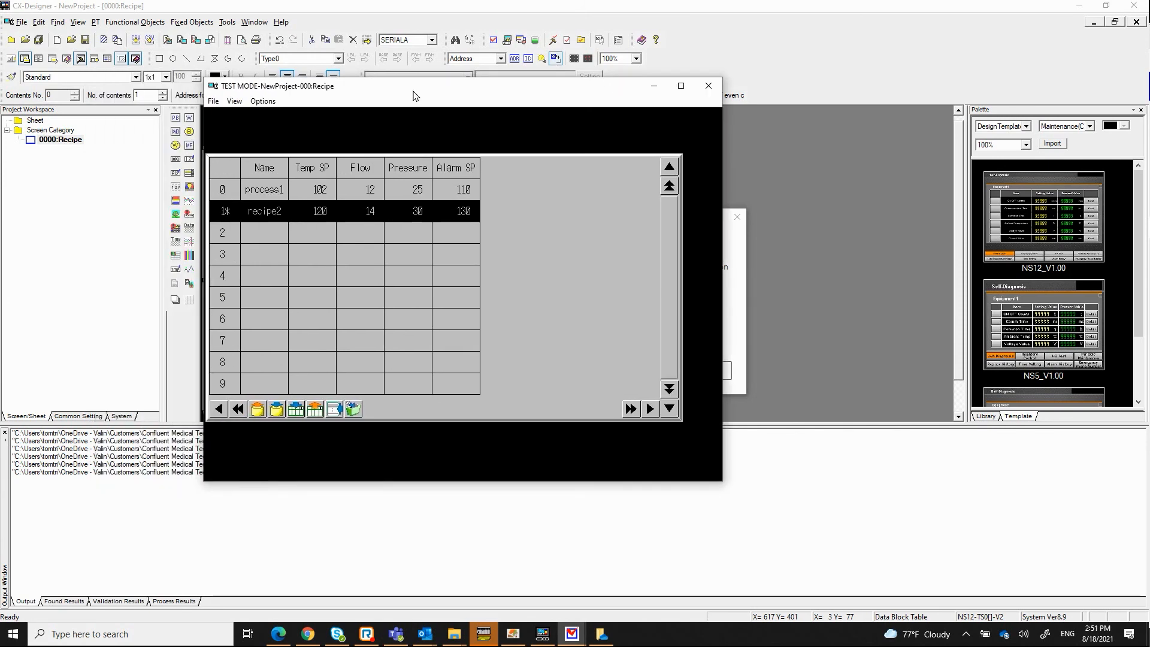